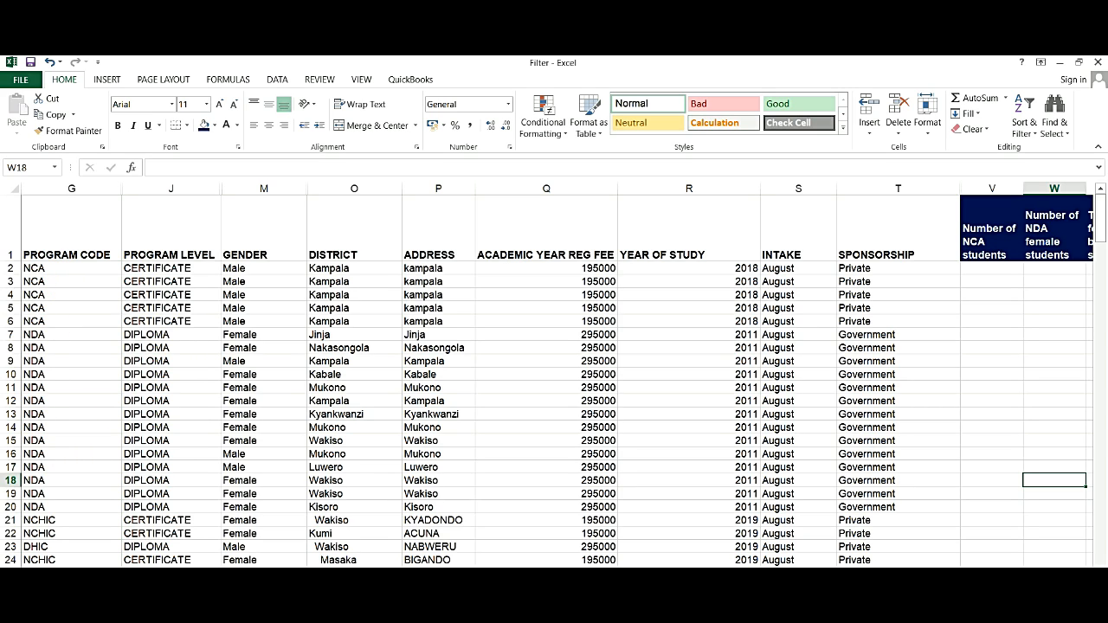
Step: Look through the student records and their columns down past the last entry, and return to the header row
scroll(554, 372, "right", 1)
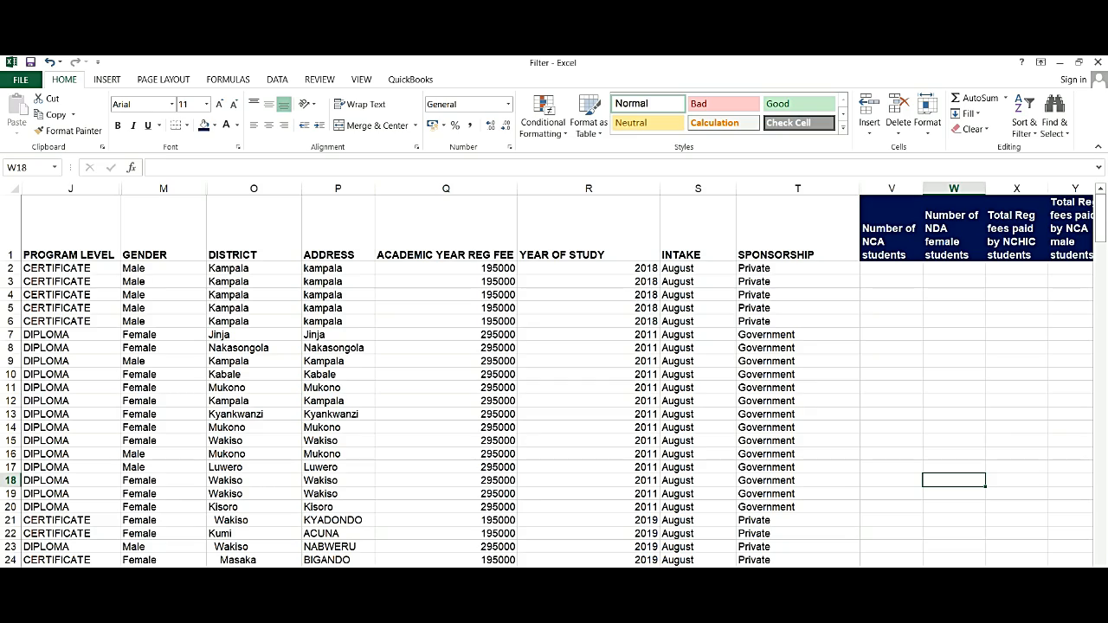
scroll(557, 375, "left", 6)
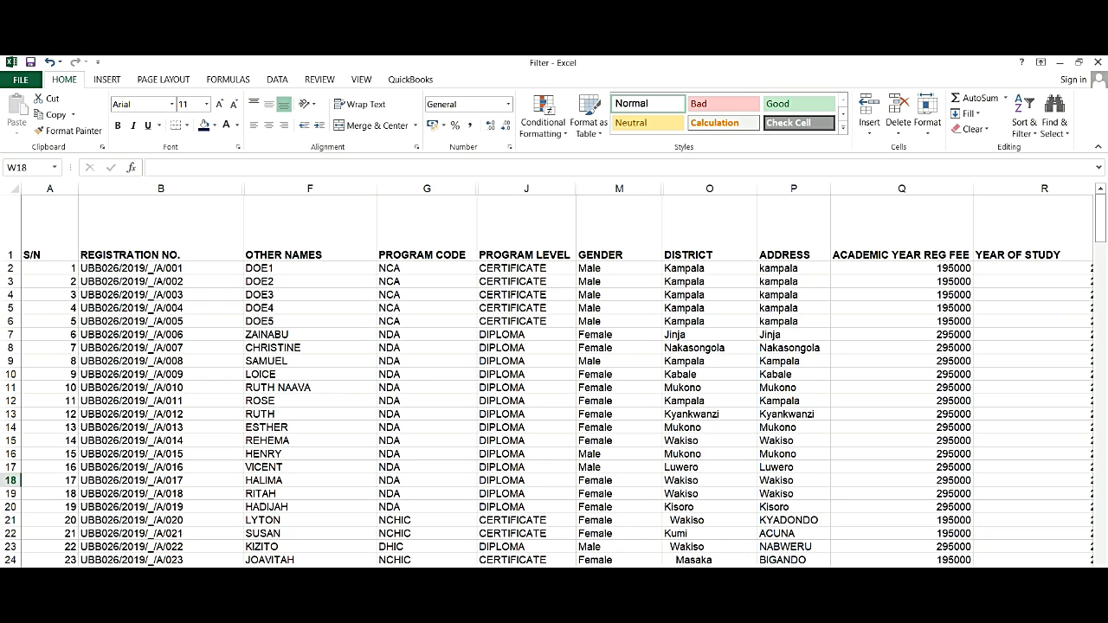
scroll(554, 380, "down", 4)
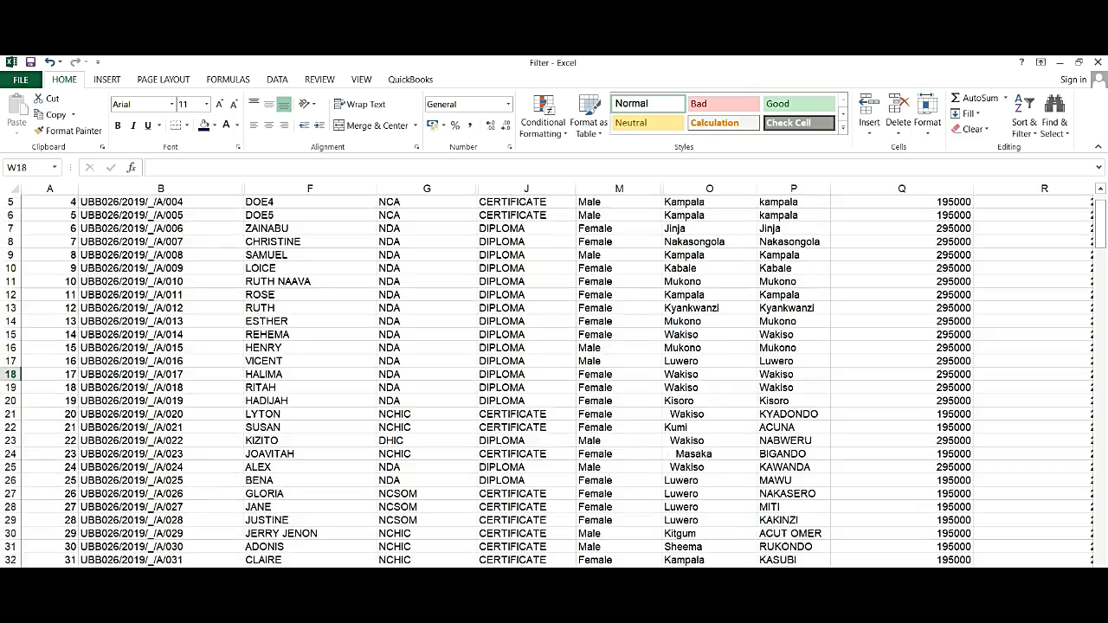
scroll(554, 381, "down", 8)
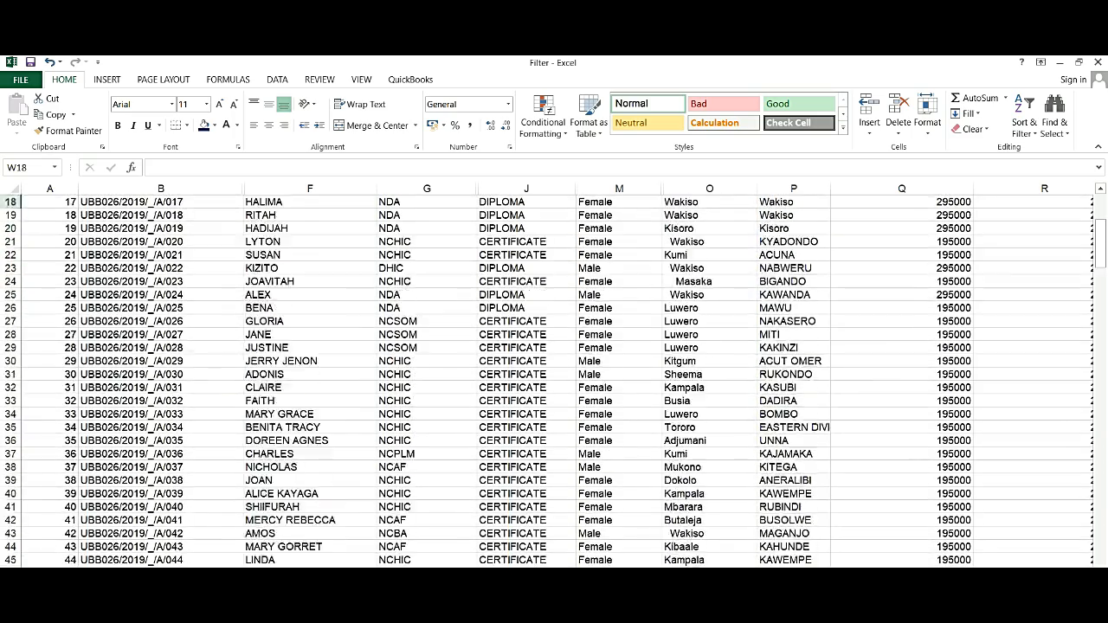
scroll(554, 381, "down", 5)
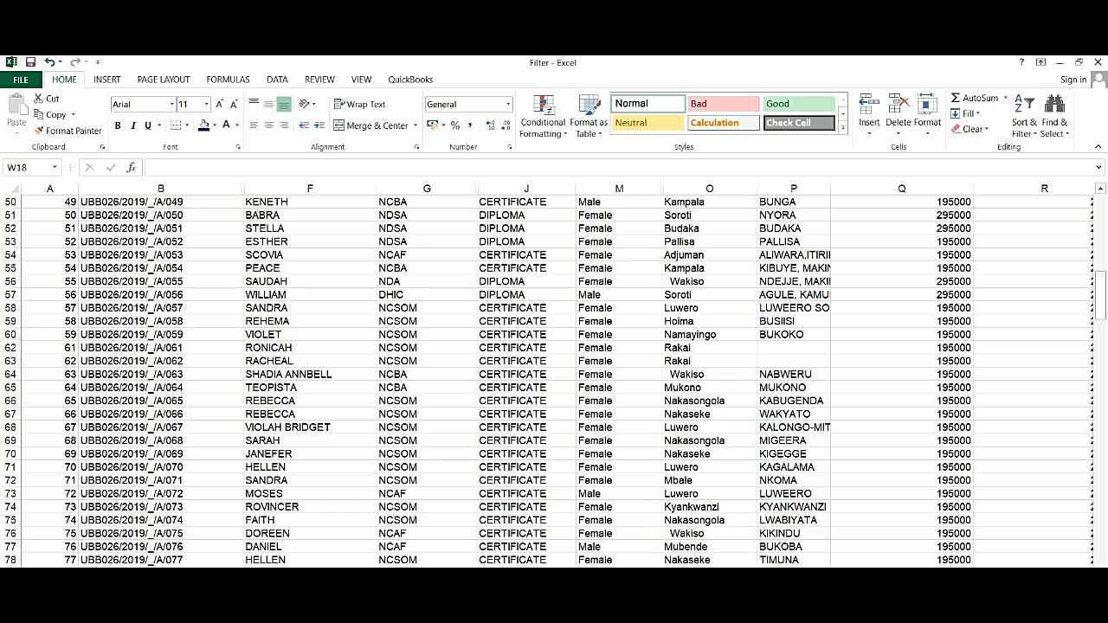
scroll(554, 381, "down", 7)
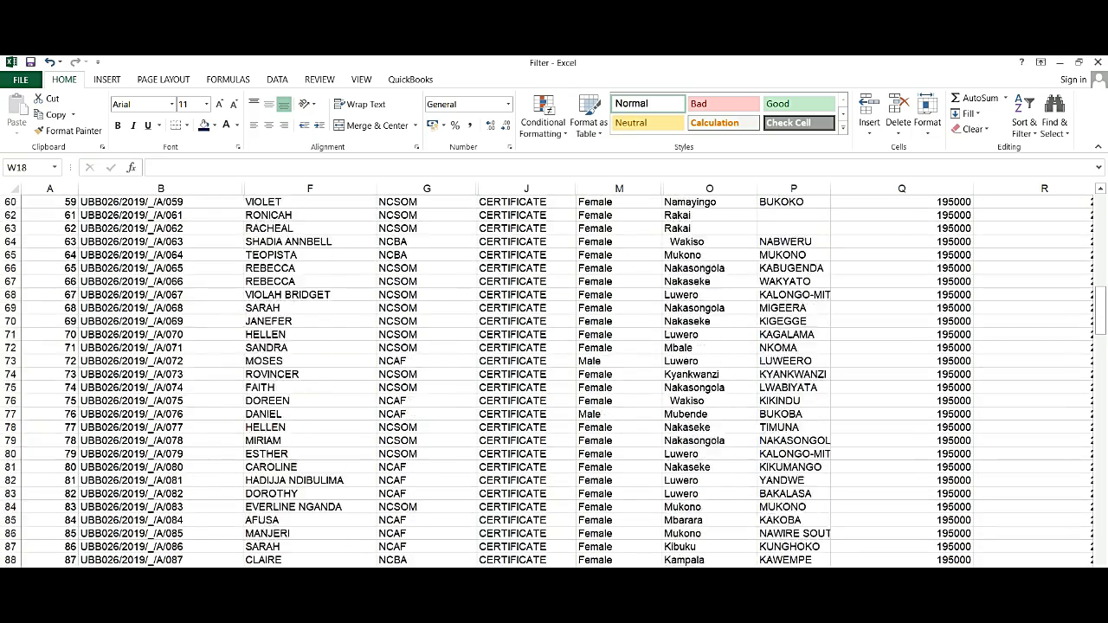
scroll(554, 381, "down", 9)
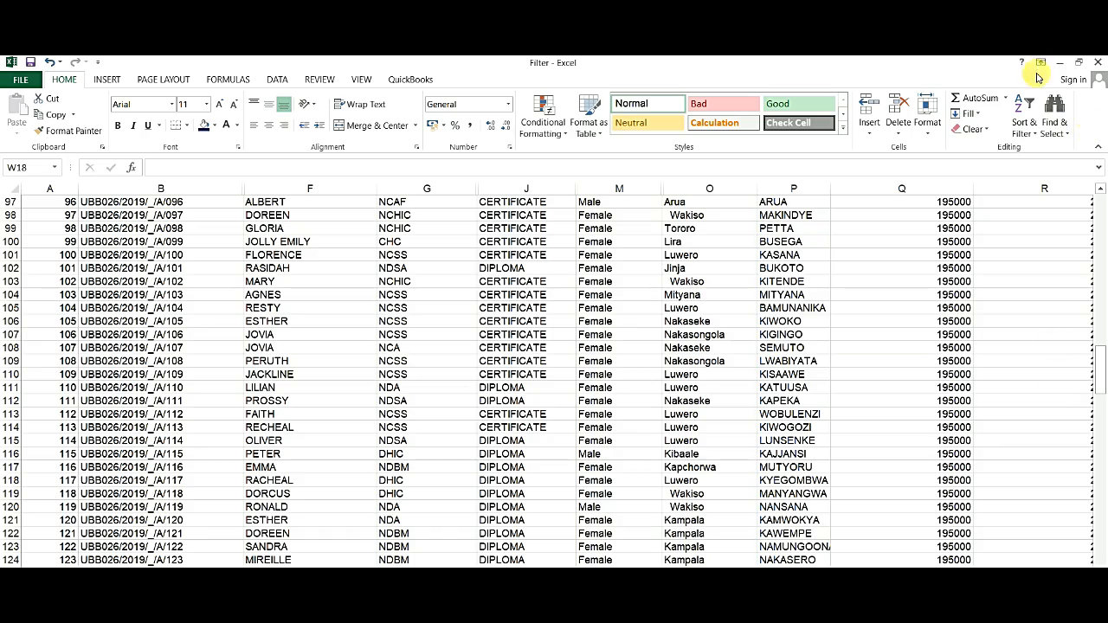
key("Page_Down")
key("Page_Down")
key("Page_Down")
key("Page_Down")
key("Page_Down")
key("Page_Down")
key("Page_Down")
key("Page_Down")
key("Page_Down")
key("Page_Down")
key("Page_Down")
key("Page_Down")
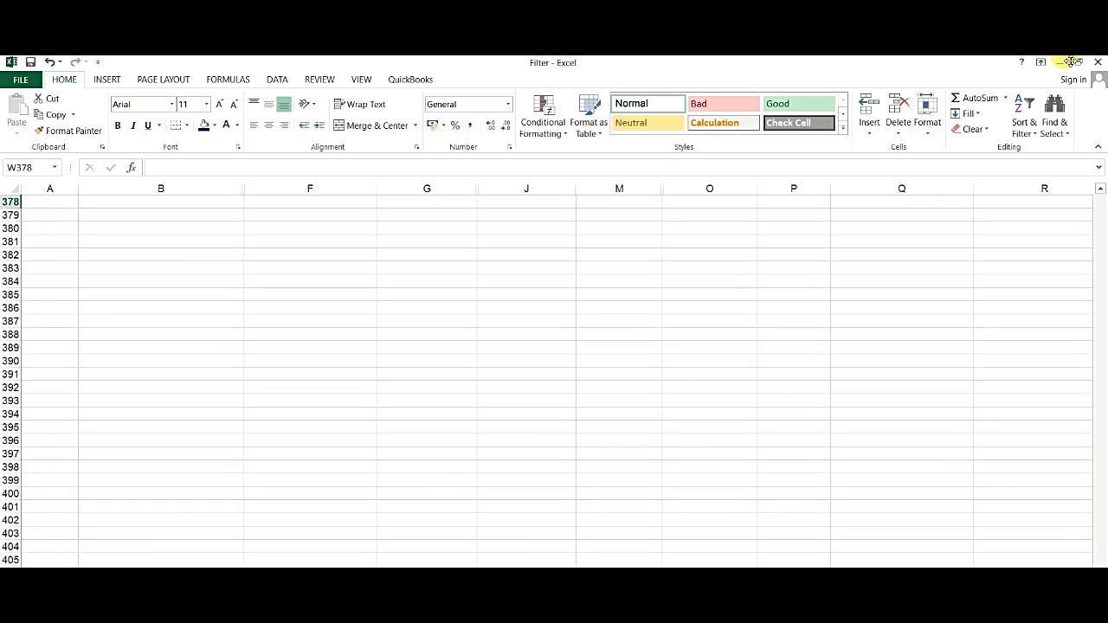
key("Page_Up")
key("Page_Up")
key("Page_Up")
key("Page_Up")
key("Page_Up")
key("Page_Up")
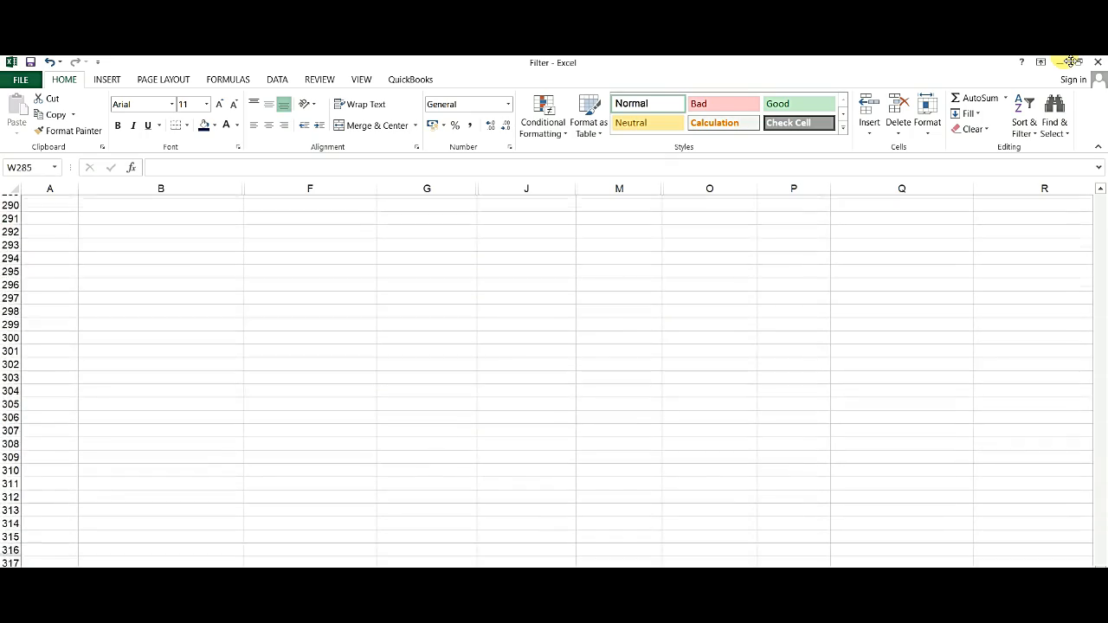
key("Page_Up")
key("Page_Up")
key("Page_Up")
key("Page_Up")
key("Page_Up")
key("Page_Up")
key("Page_Up")
key("Page_Up")
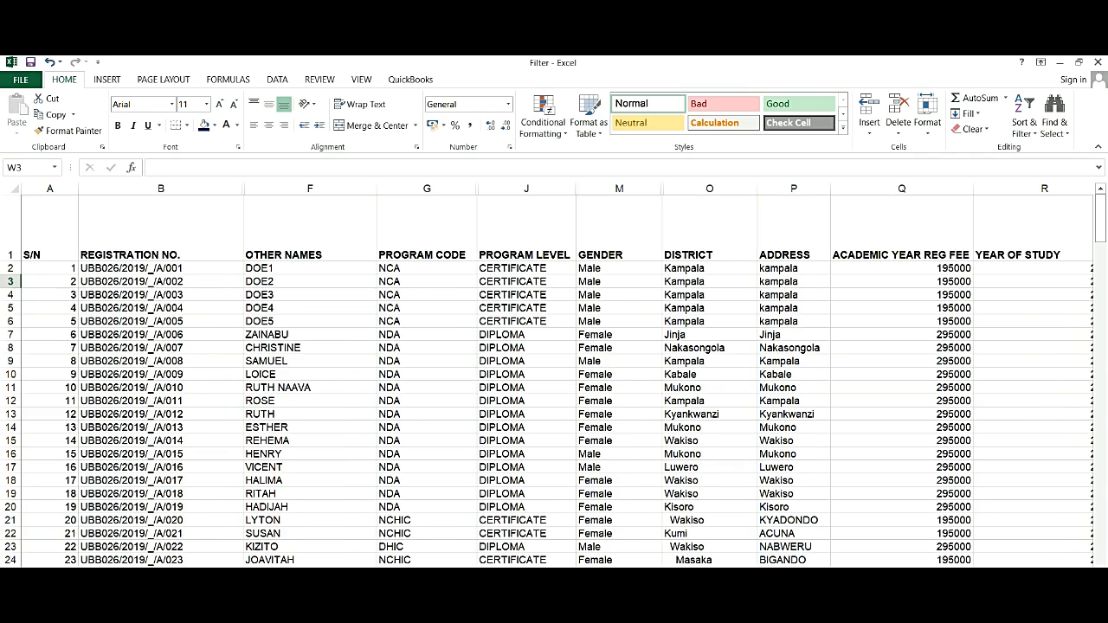
Step: Search for the COUNTIF function and insert it in cell V2 under the Number of NCA students header
scroll(557, 374, "right", 8)
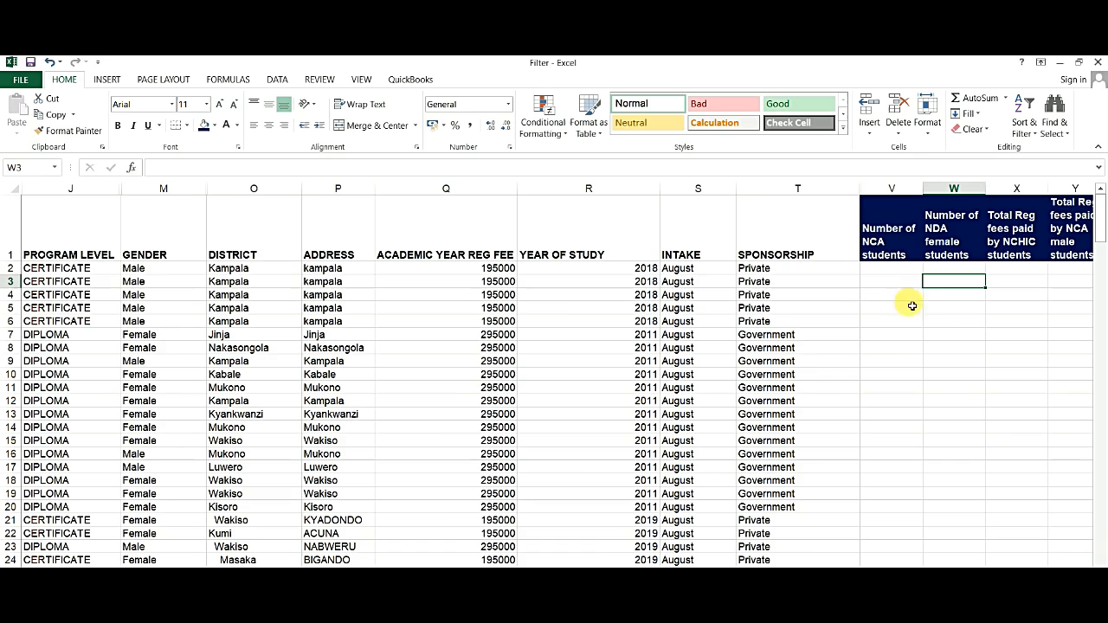
left_click(891, 272)
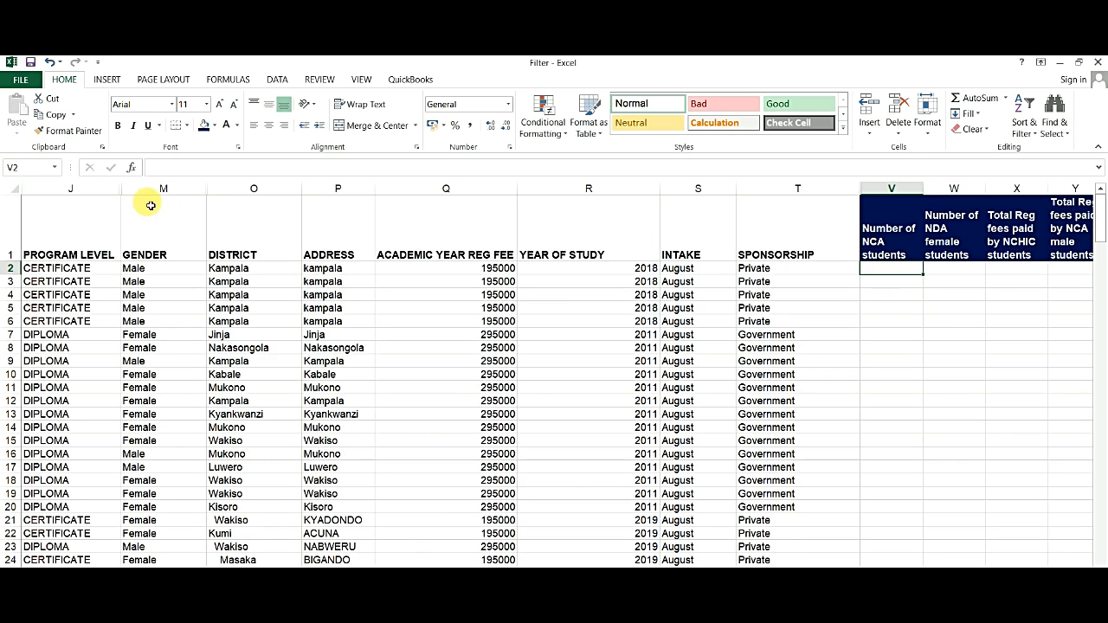
left_click(131, 170)
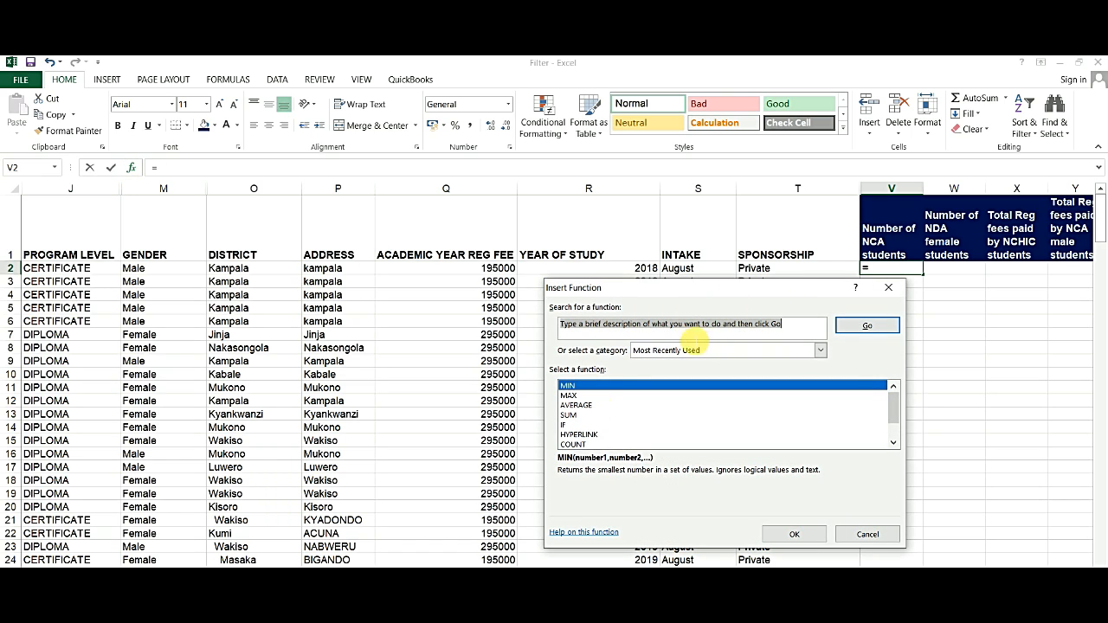
left_click(893, 442)
left_click(893, 442)
left_click(893, 442)
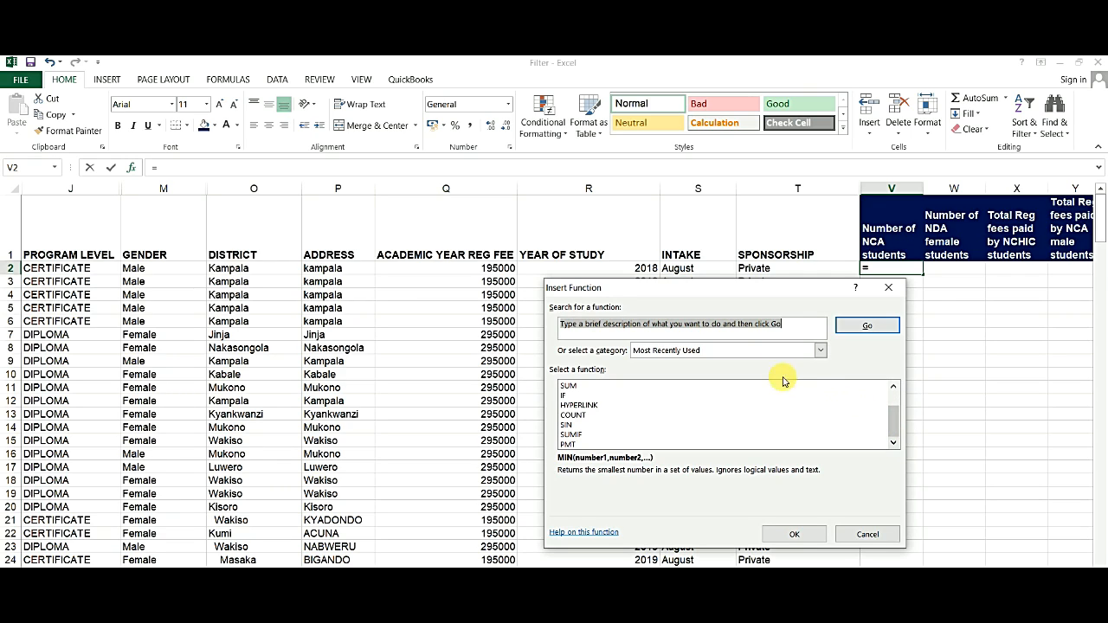
type("countif")
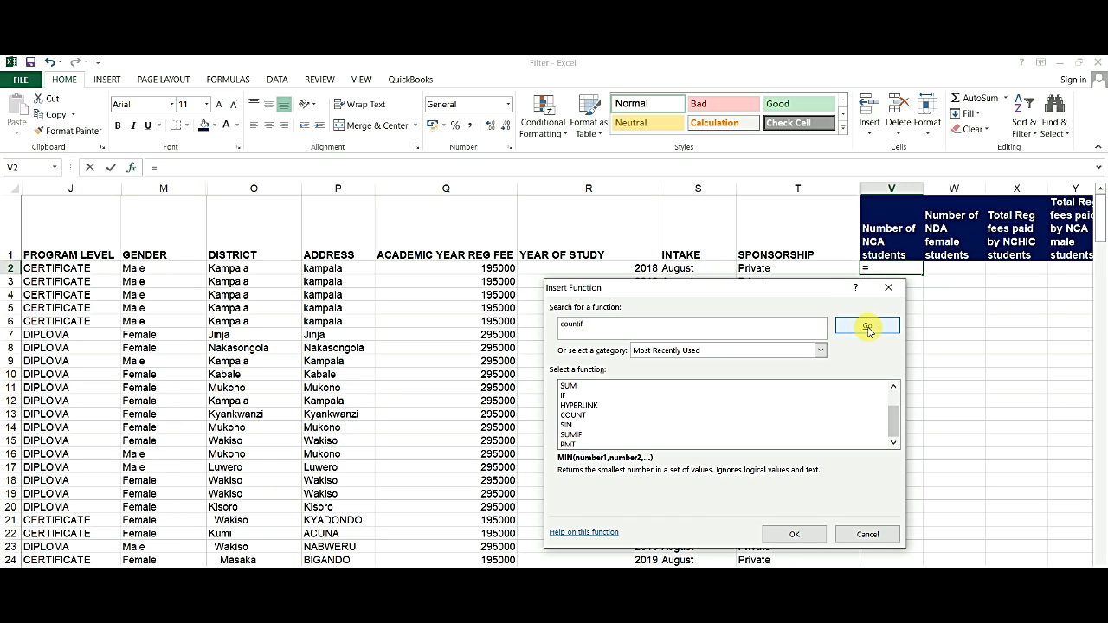
left_click(820, 349)
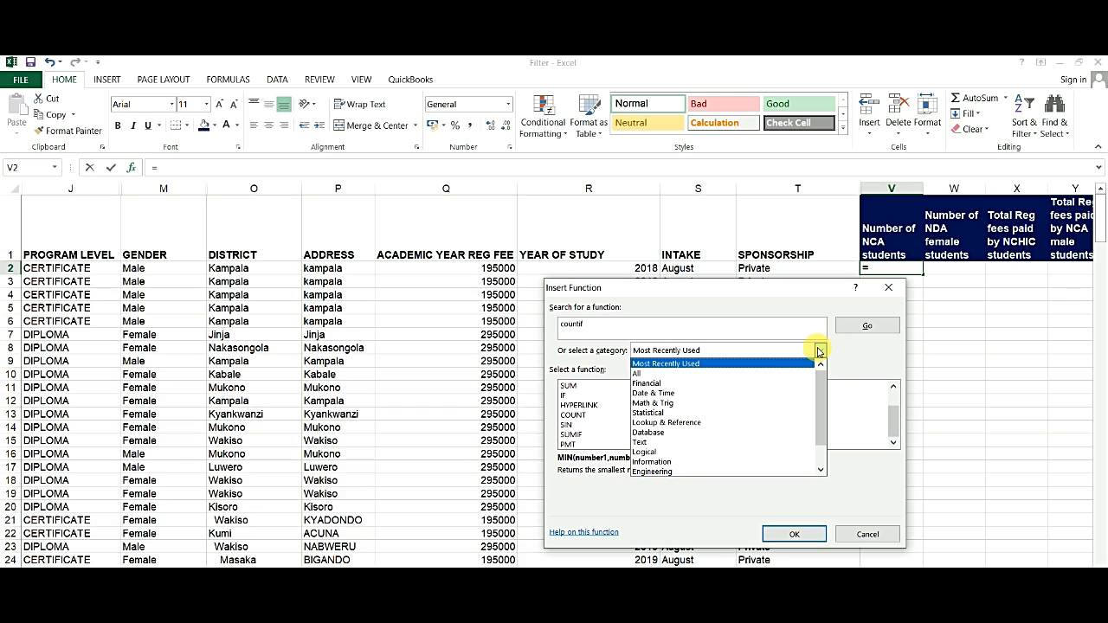
left_click(692, 375)
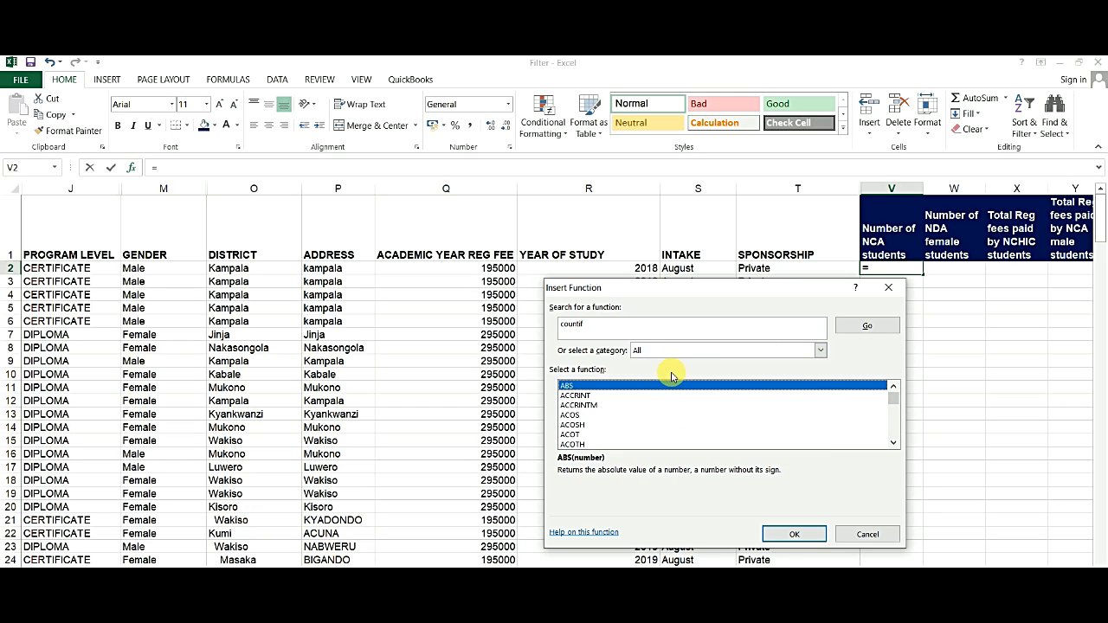
left_click(871, 323)
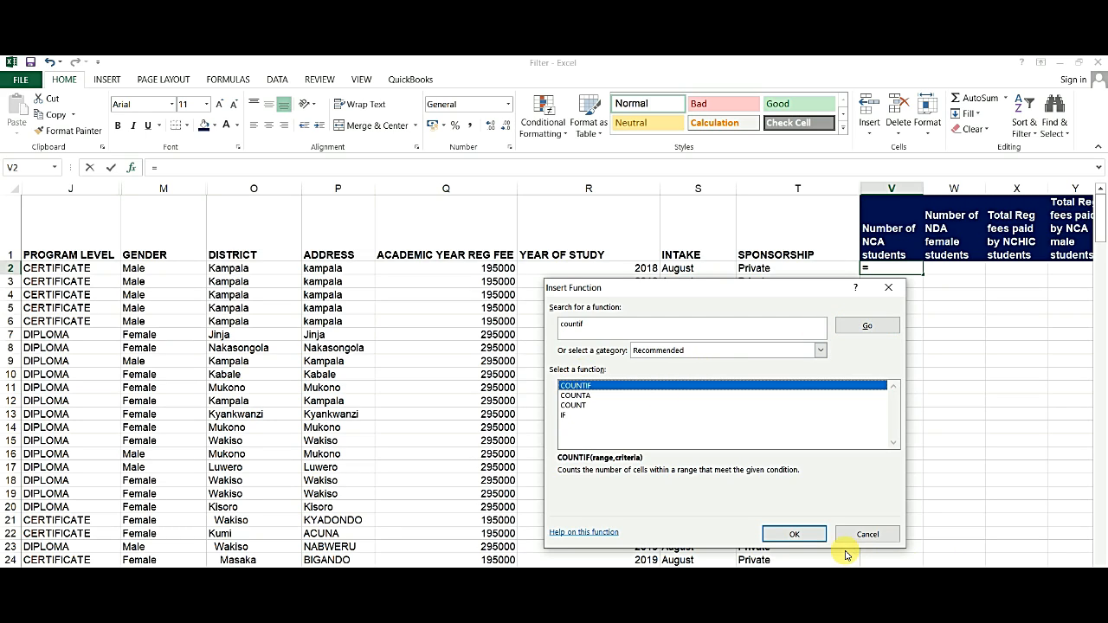
left_click(795, 535)
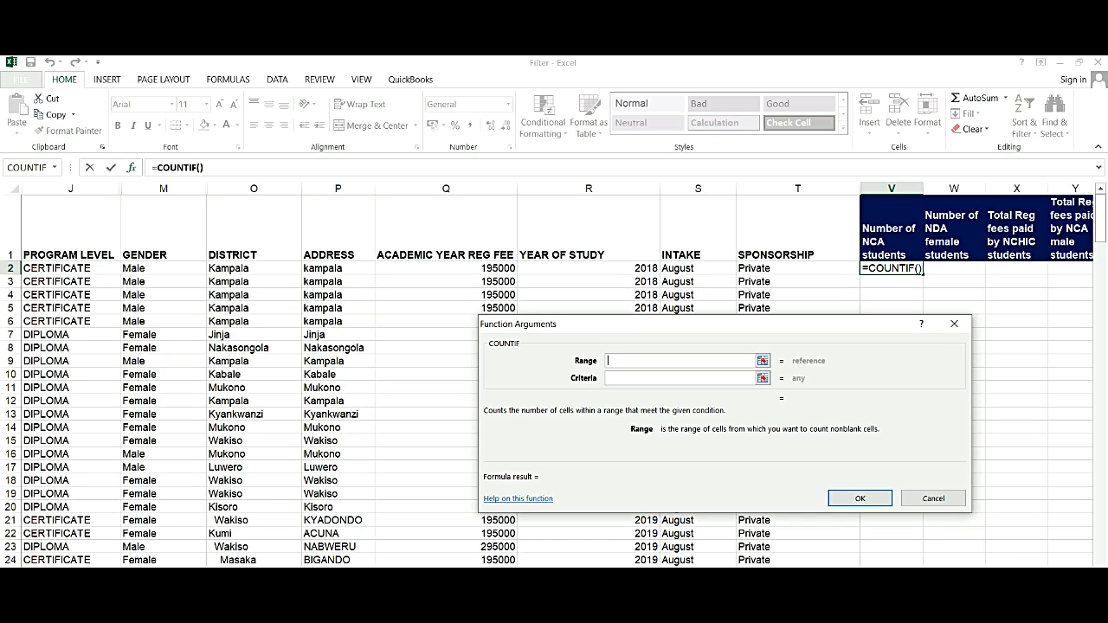
Step: Set COUNTIF's range to the program codes G2:G261 and its criteria to NCA, and complete the formula
scroll(603, 542, "left", 5)
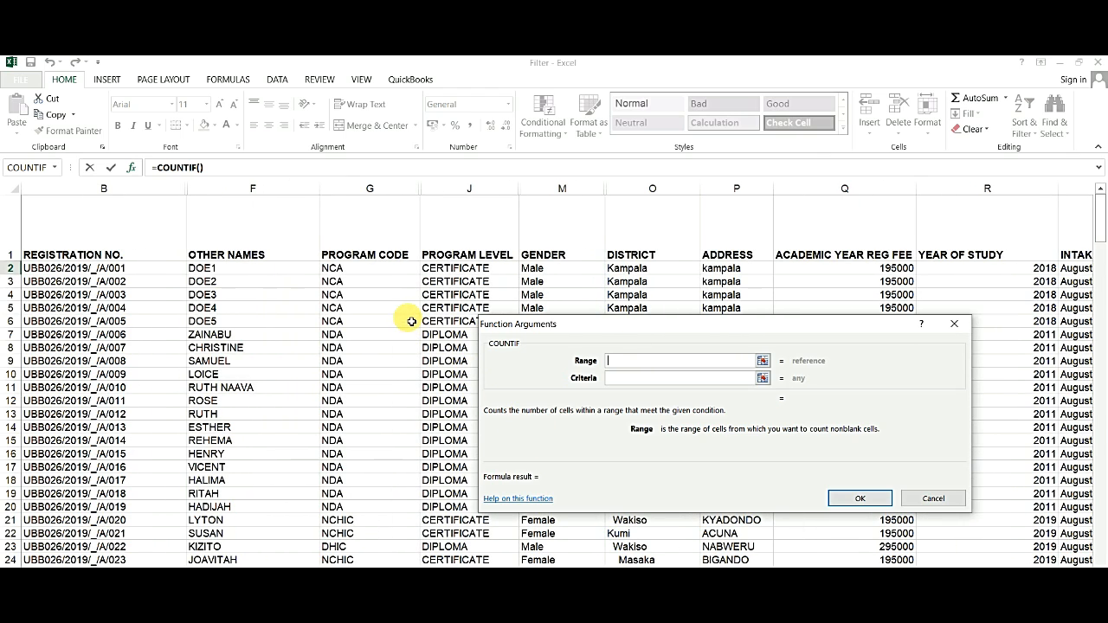
left_click(369, 275)
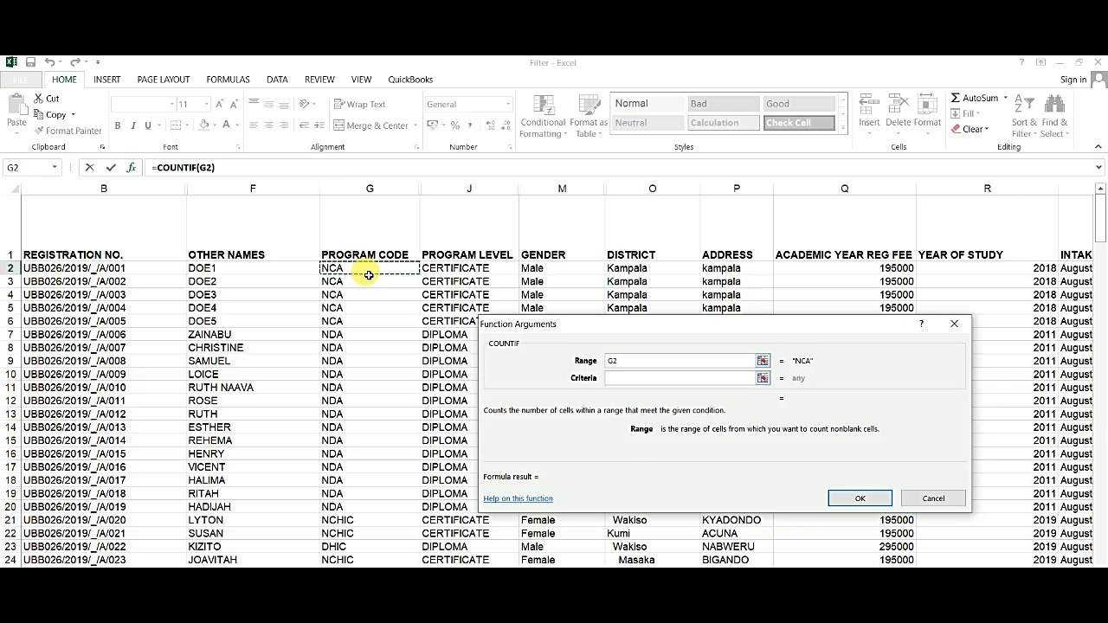
left_click_drag(369, 275, 384, 315)
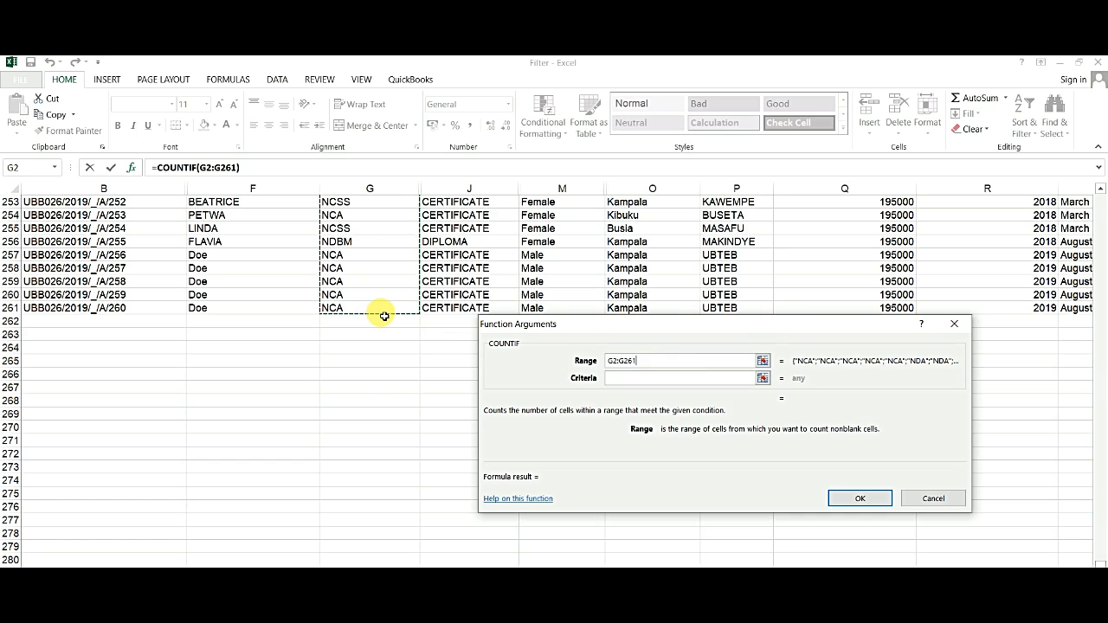
left_click(633, 381)
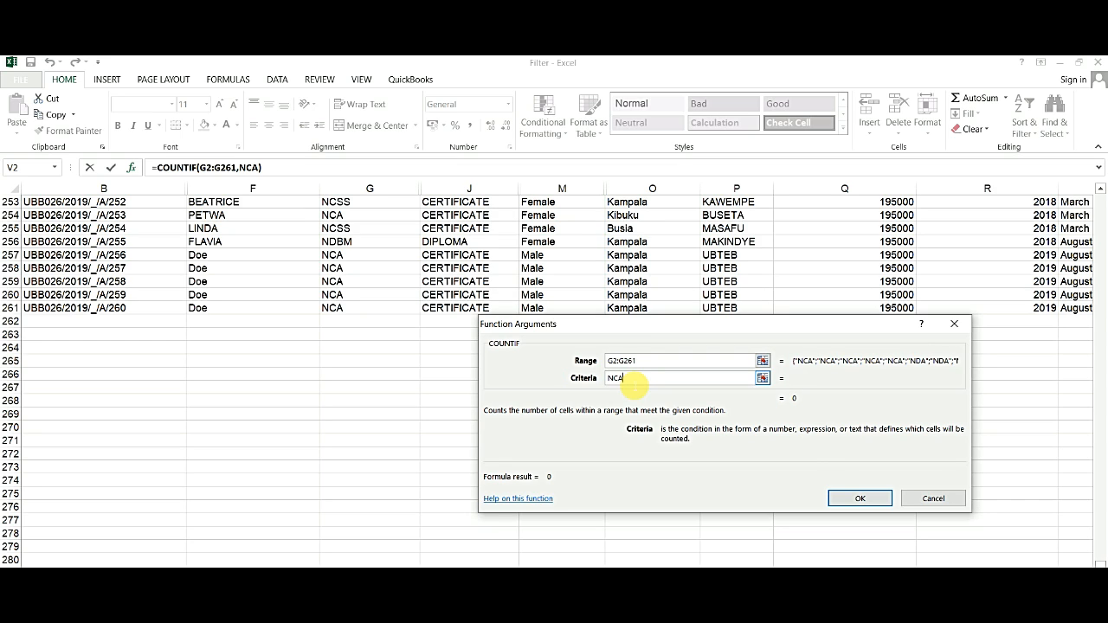
left_click(876, 500)
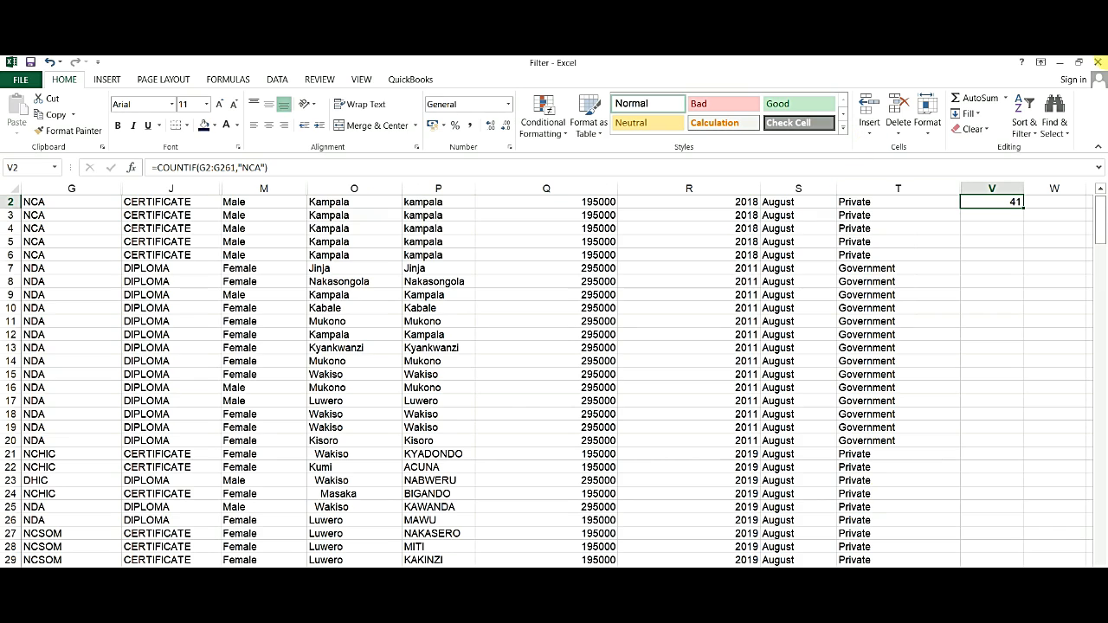
Step: Switch to the PowerPoint slide on variants of the IF function to read the Countifs definition, and return to the Excel sheet
left_click(1100, 188)
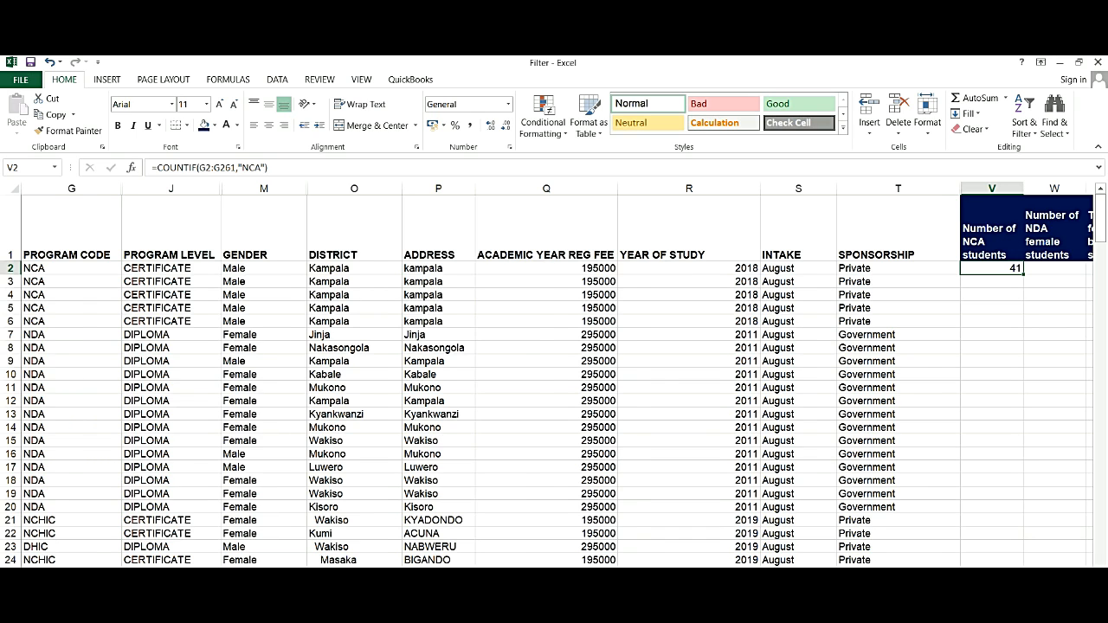
scroll(1014, 470, "right", 2)
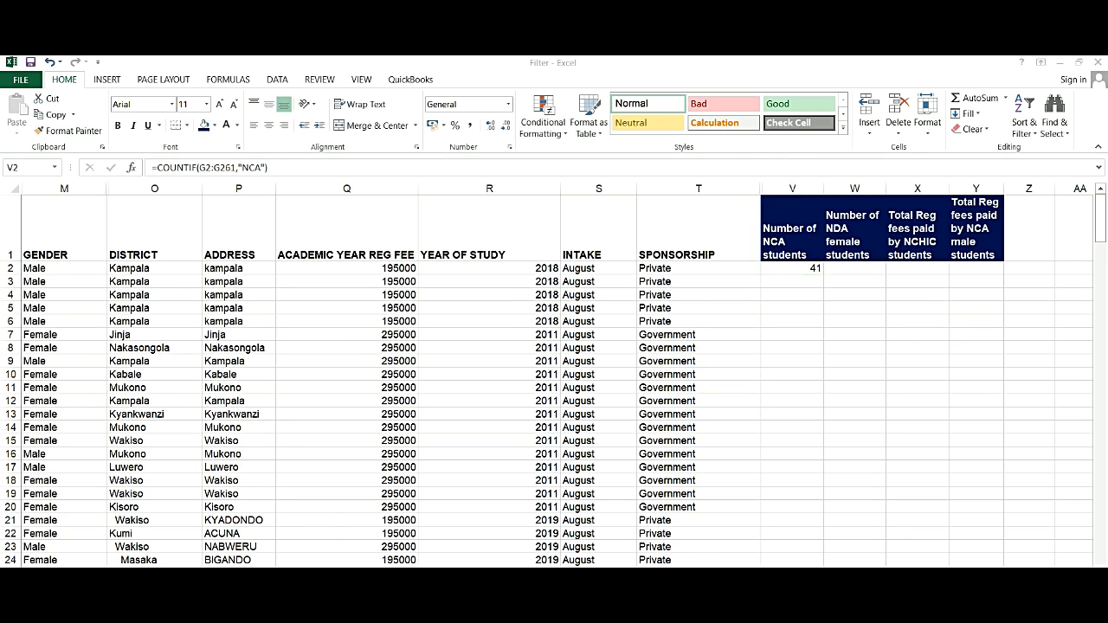
key("alt+Tab")
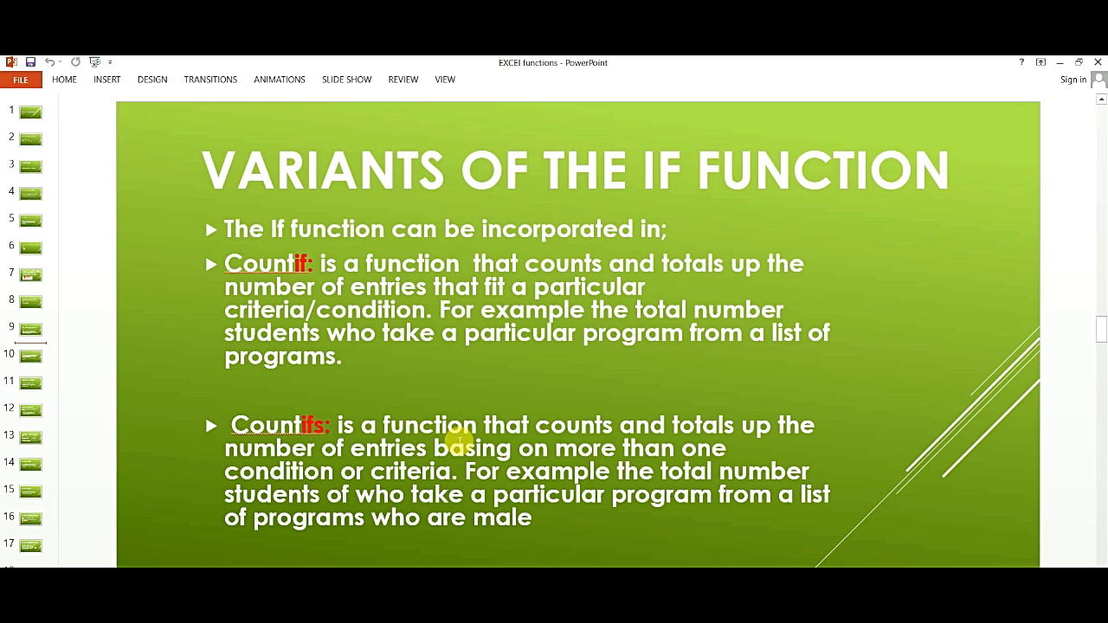
left_click(1061, 64)
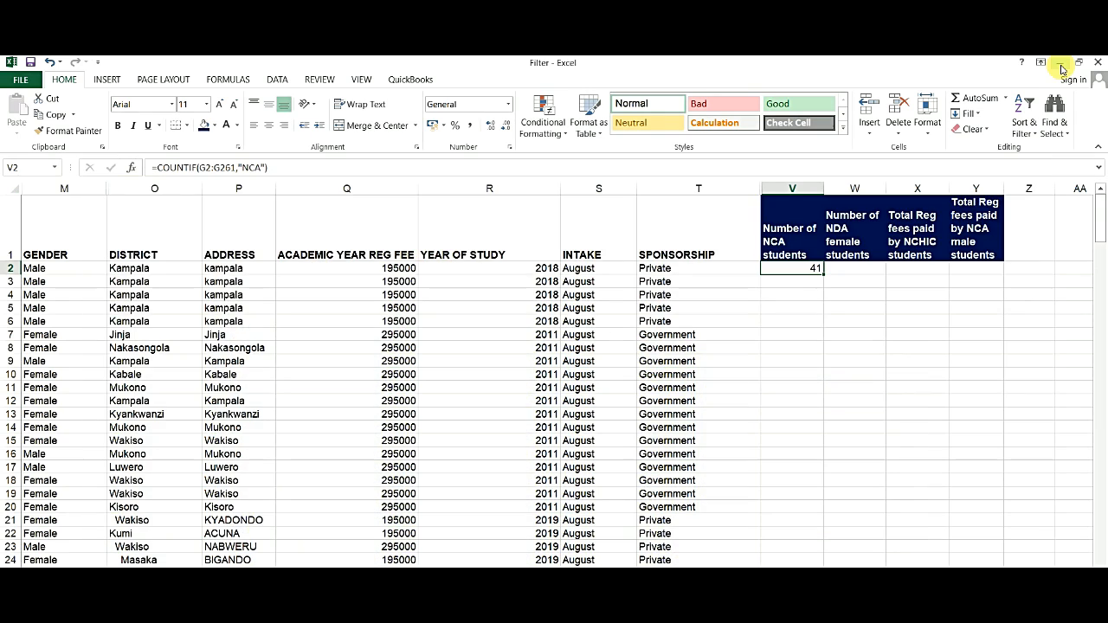
left_click(852, 275)
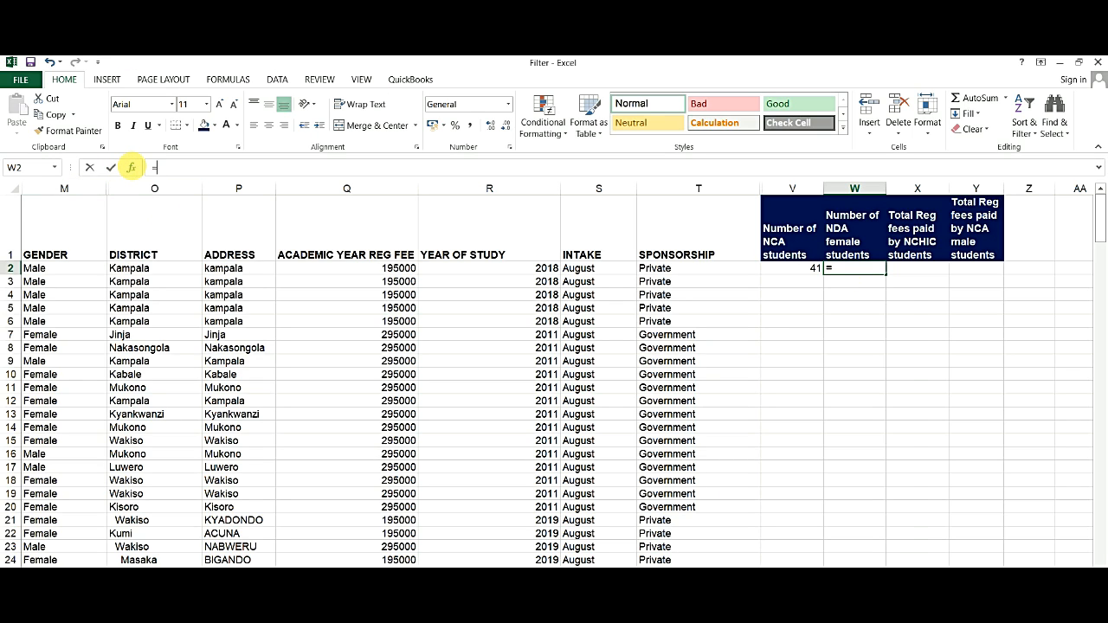
left_click(131, 167)
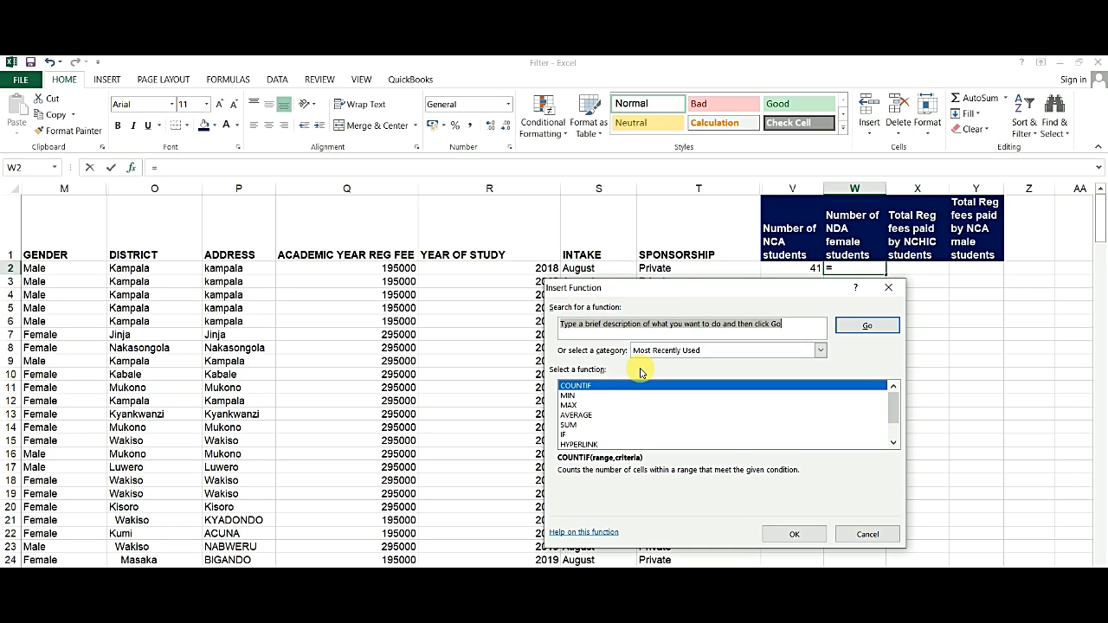
type("c")
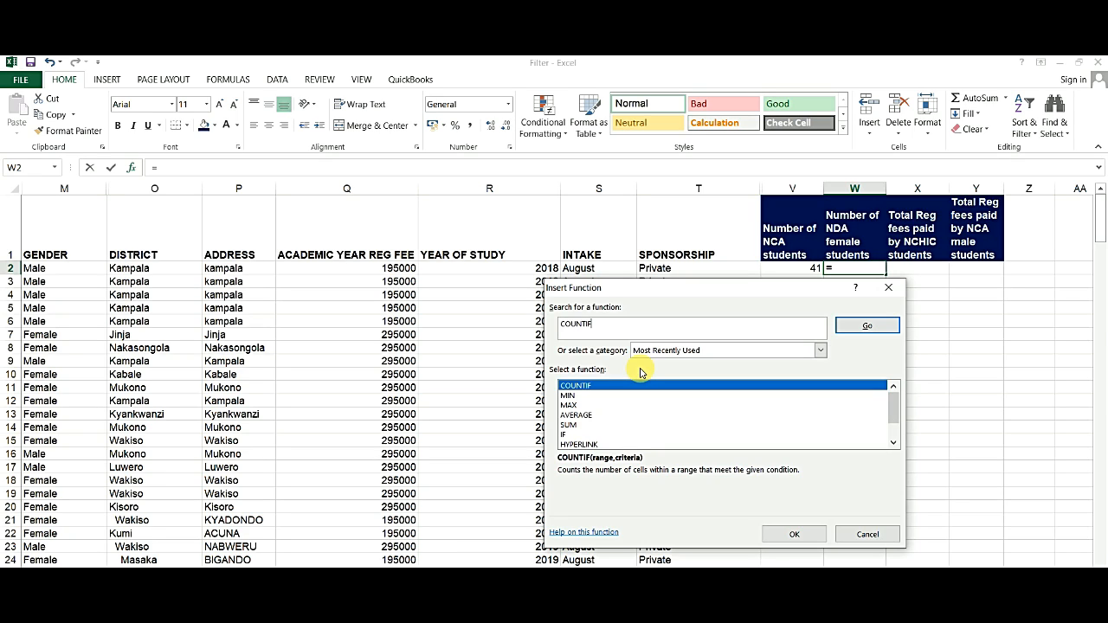
left_click(819, 351)
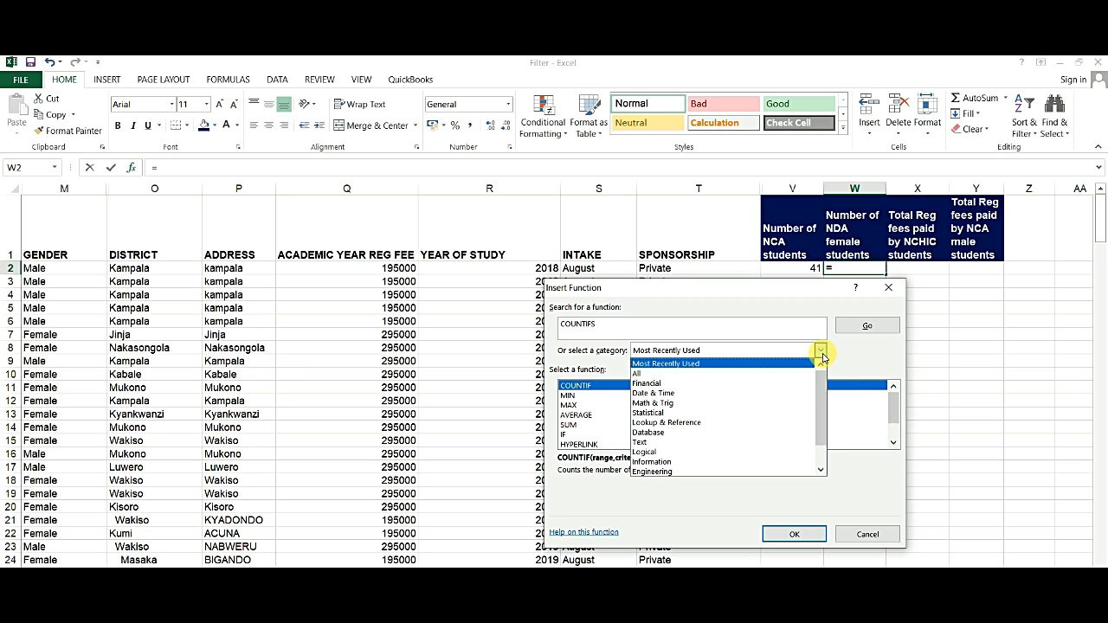
left_click(688, 378)
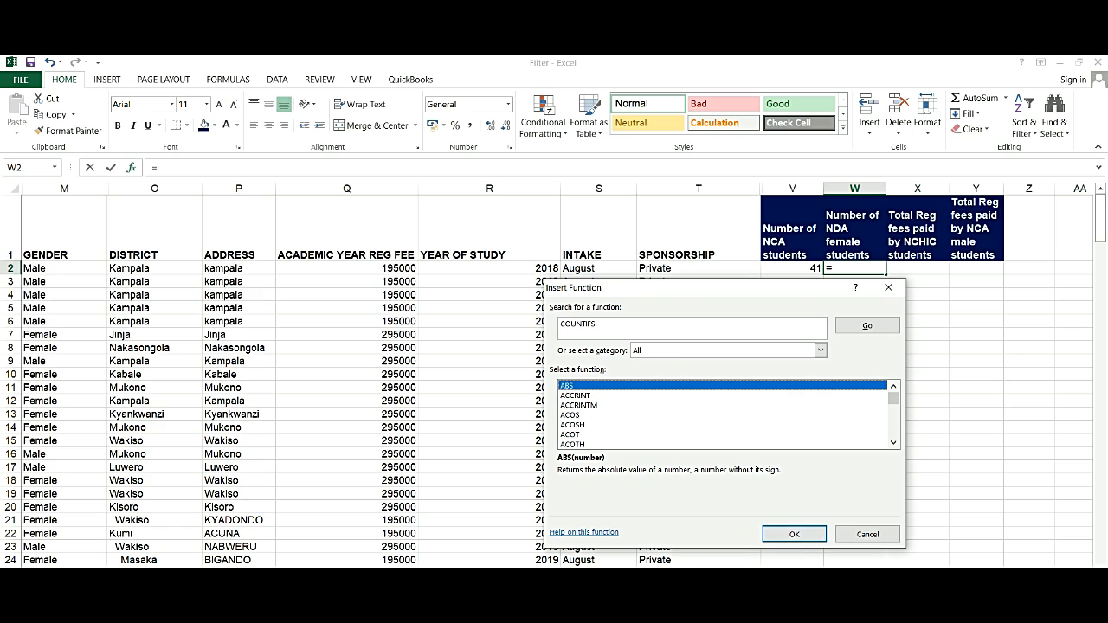
left_click(794, 534)
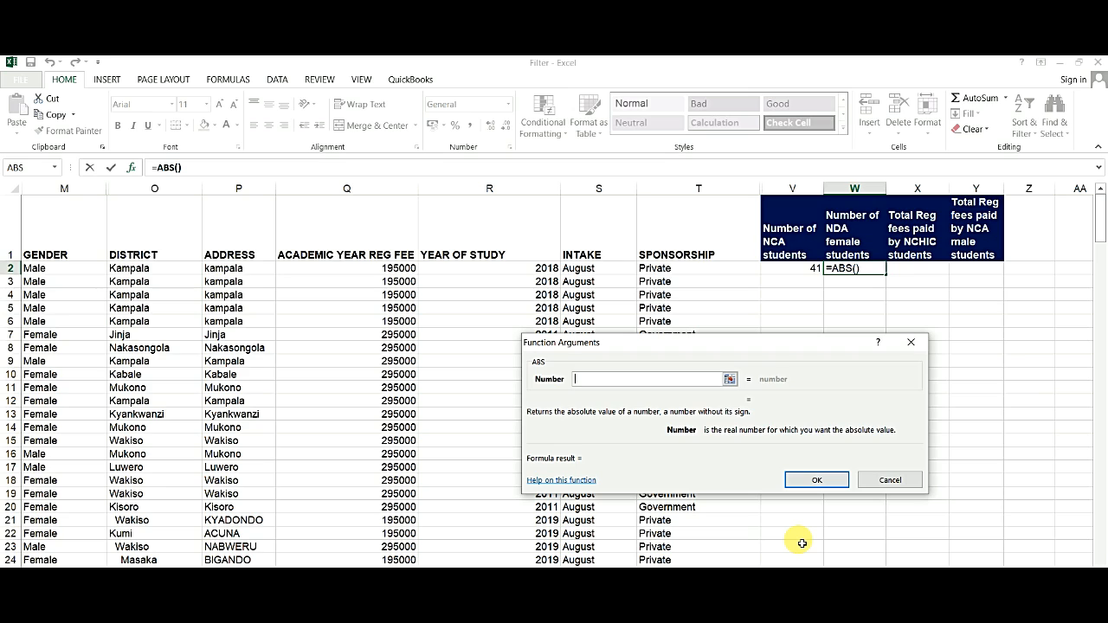
left_click(874, 481)
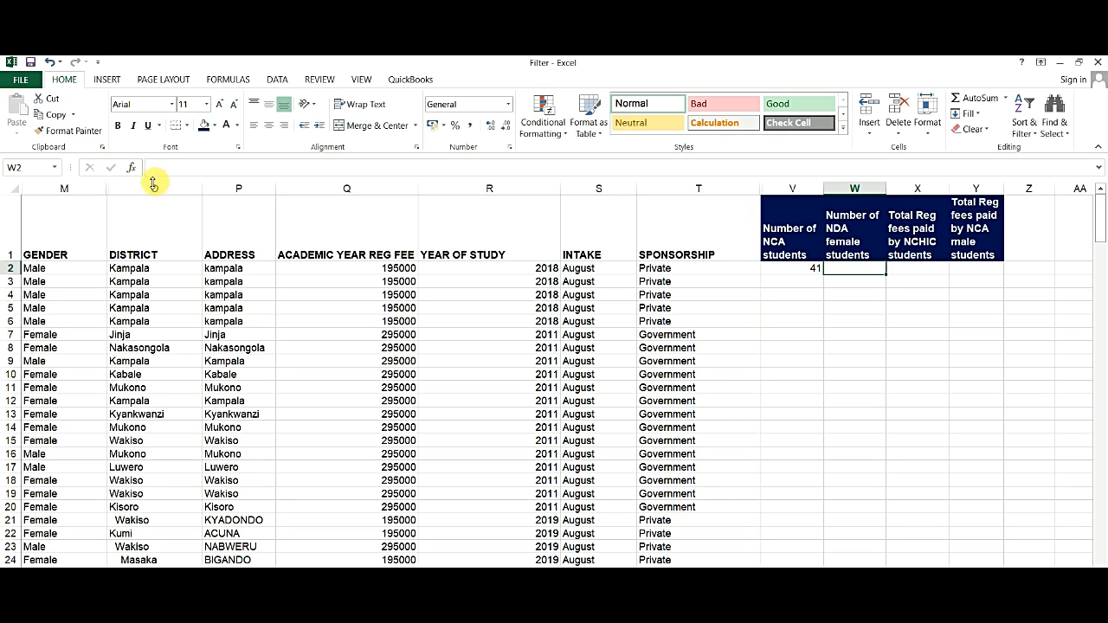
Step: Search for the COUNTIFS function and insert it in cell W2 under the Number of NDA female students header
left_click(129, 169)
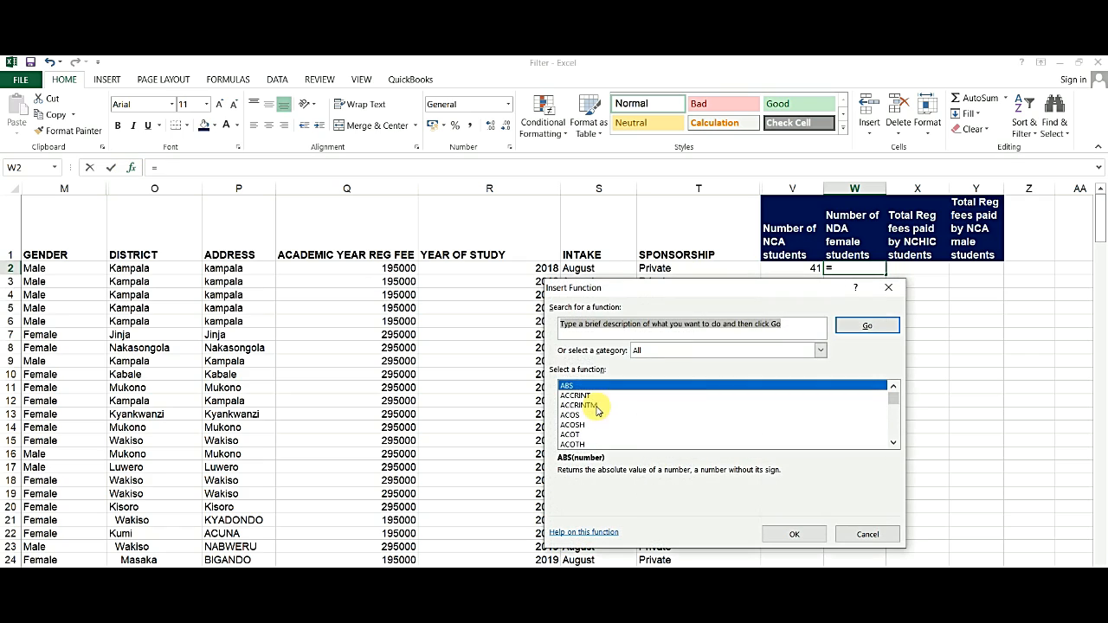
type("c")
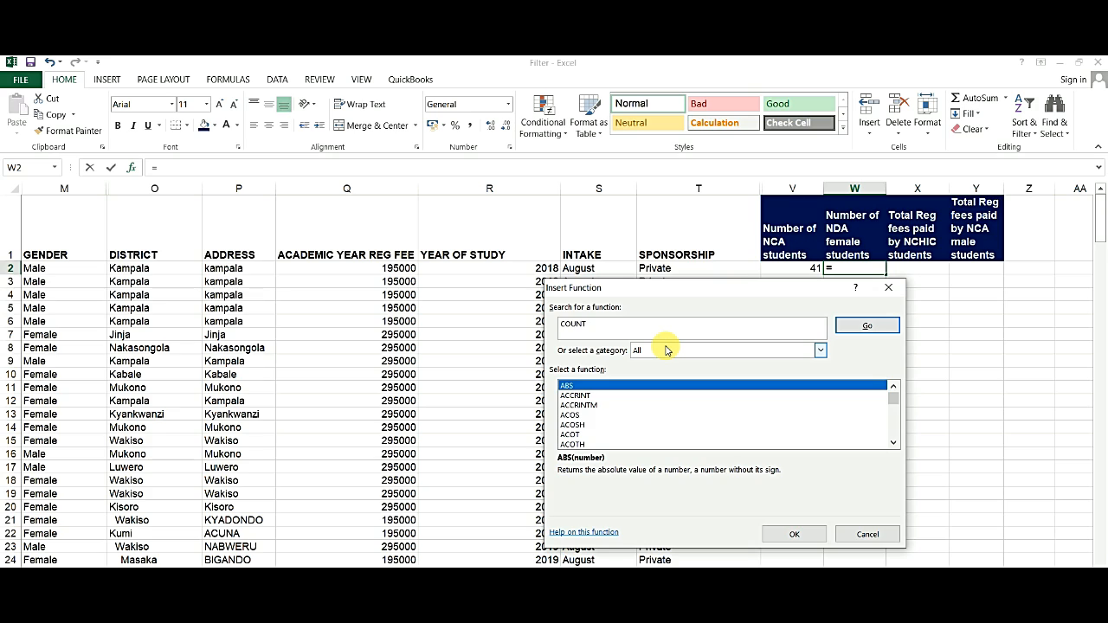
type("OUNTIFS")
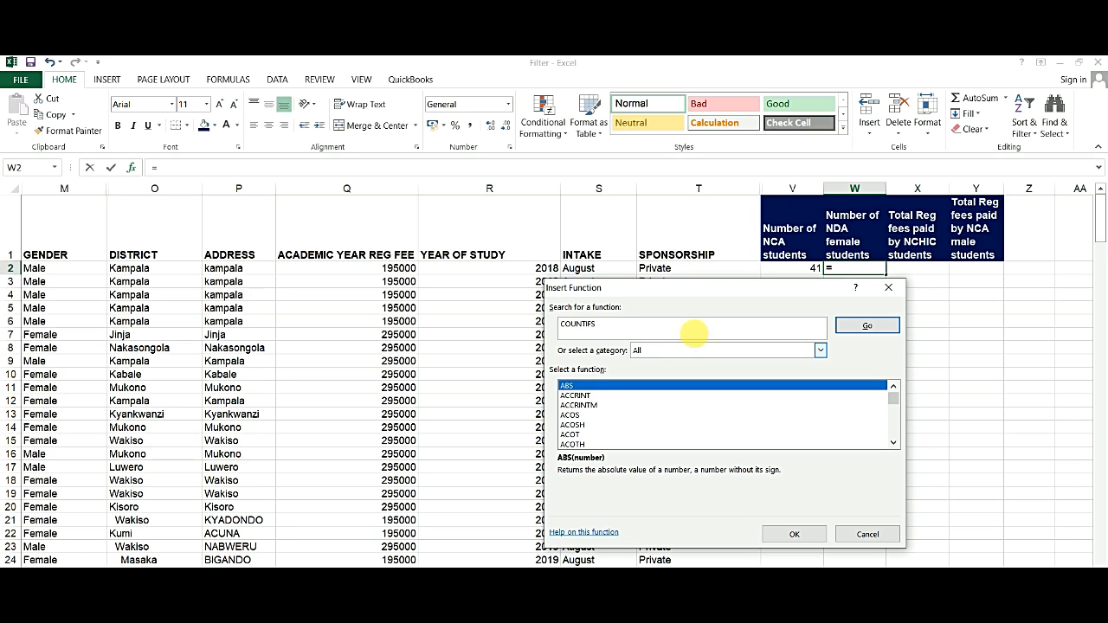
left_click(881, 332)
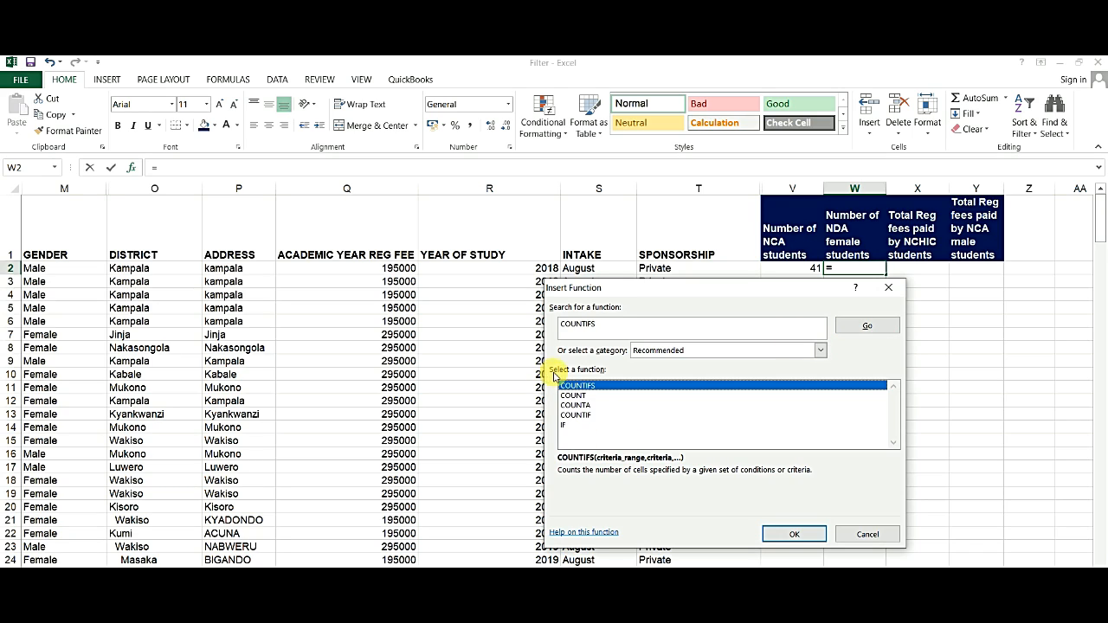
left_click(805, 531)
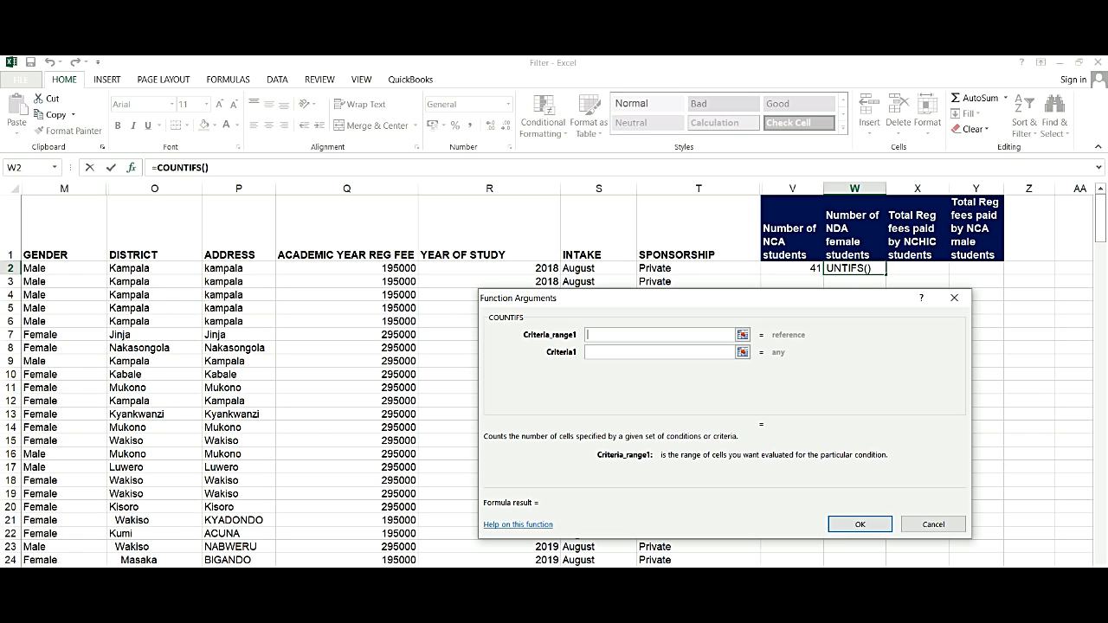
Step: Set COUNTIFS's first criteria range to the program codes G2:G261 and its first criteria to NDA
scroll(553, 375, "left", 6)
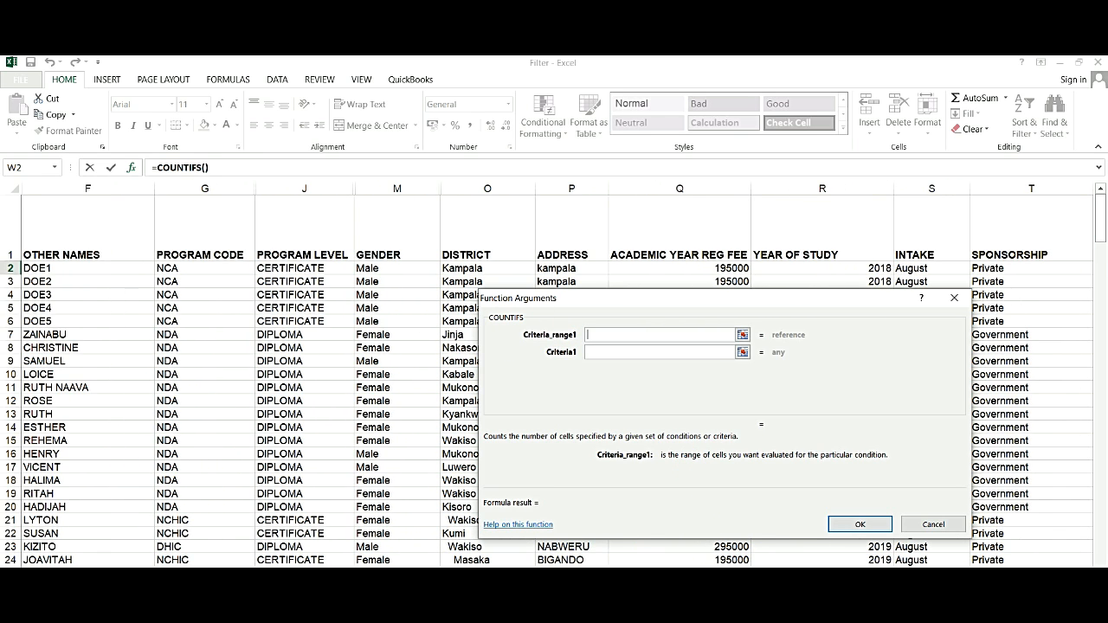
scroll(554, 375, "left", 2)
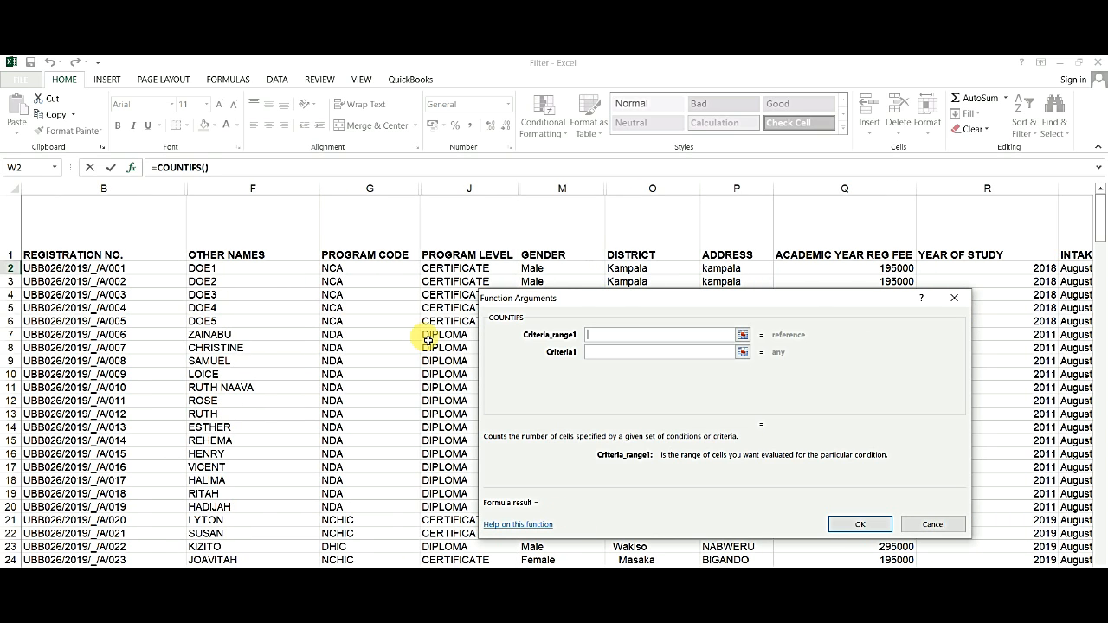
left_click(368, 273)
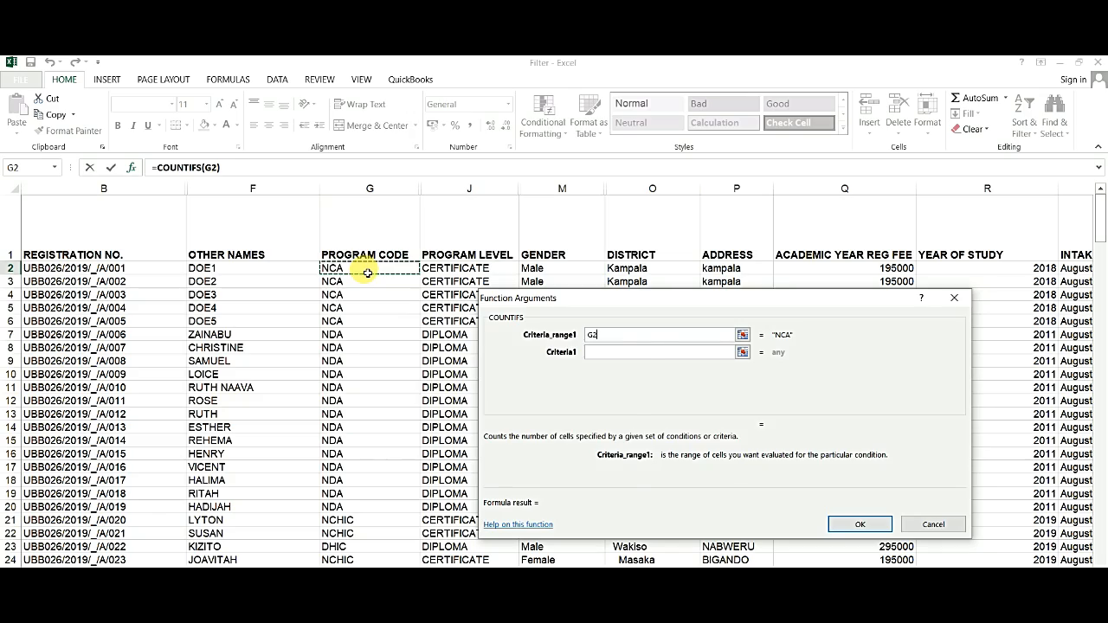
left_click_drag(368, 273, 389, 257)
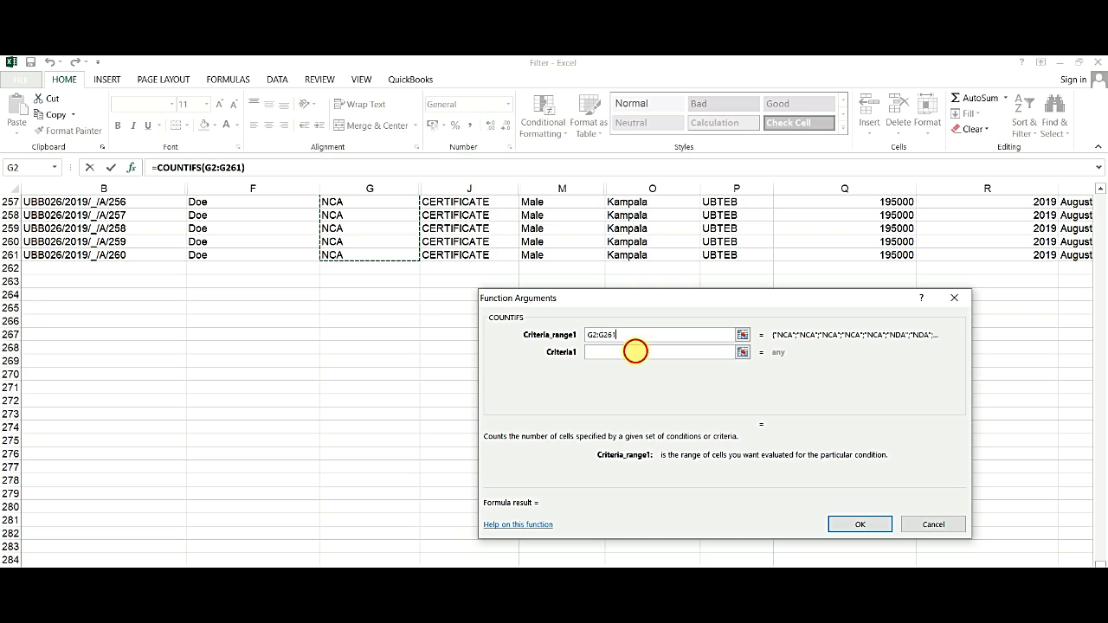
left_click(637, 352)
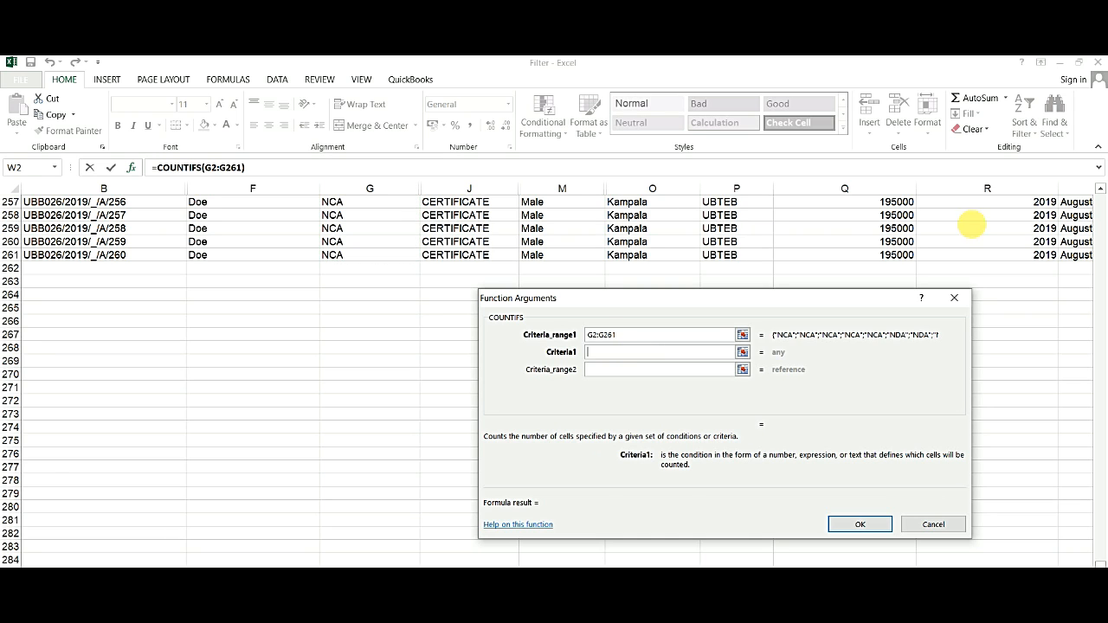
left_click(1100, 188)
left_click(1099, 189)
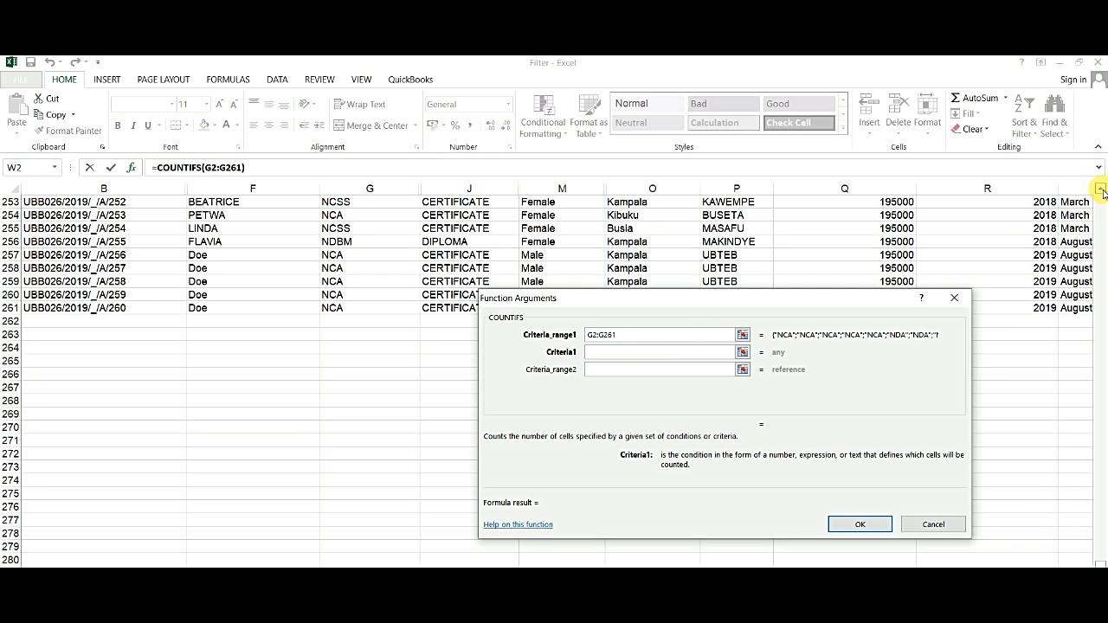
left_click_drag(1099, 189, 1101, 190)
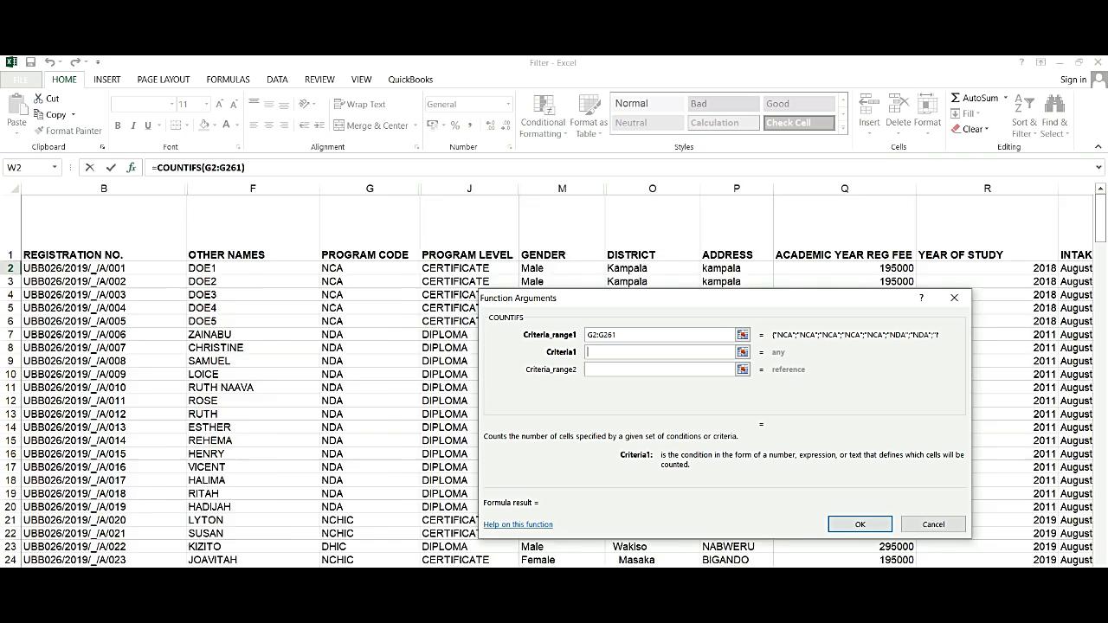
scroll(553, 381, "right", 2)
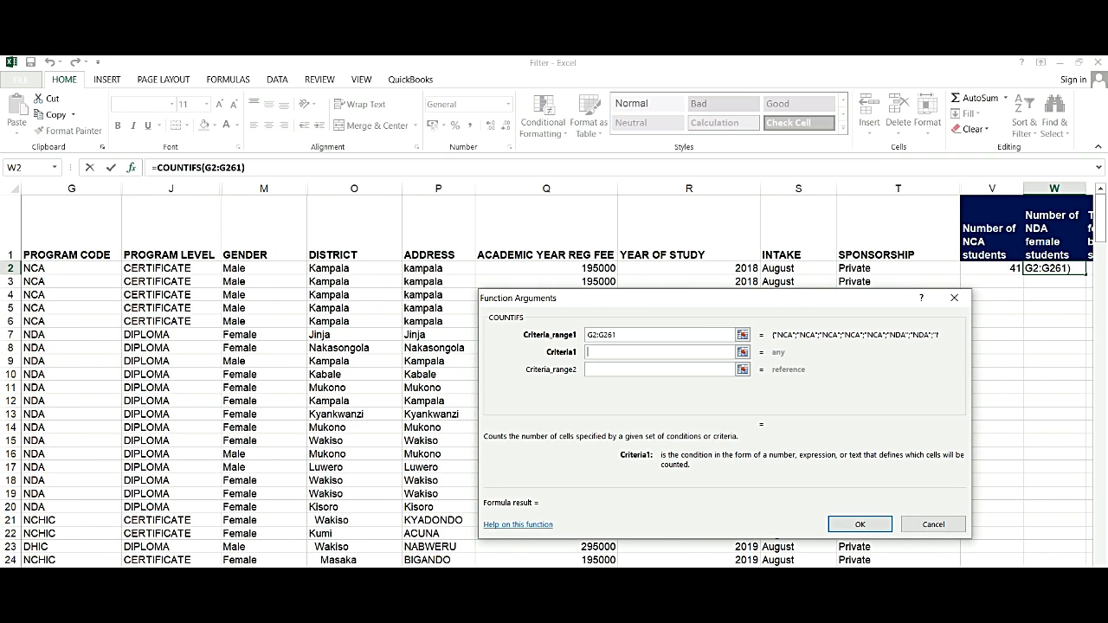
type("NDA")
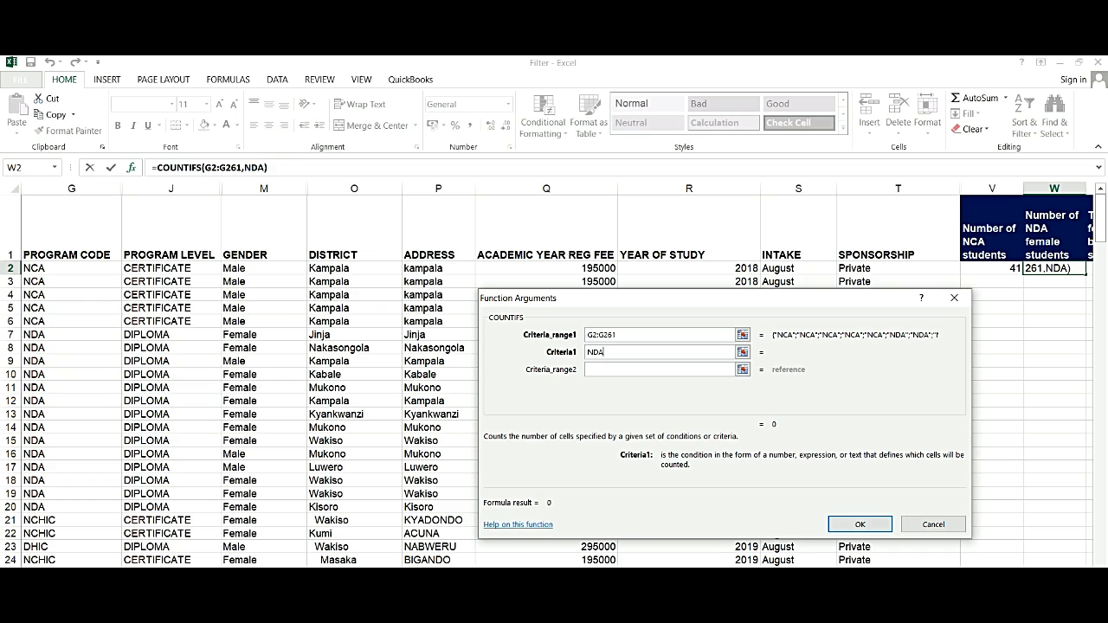
Step: Set the second criteria range to the genders M2:M261 with criteria FEMALE, and complete the COUNTIFS formula
left_click(607, 371)
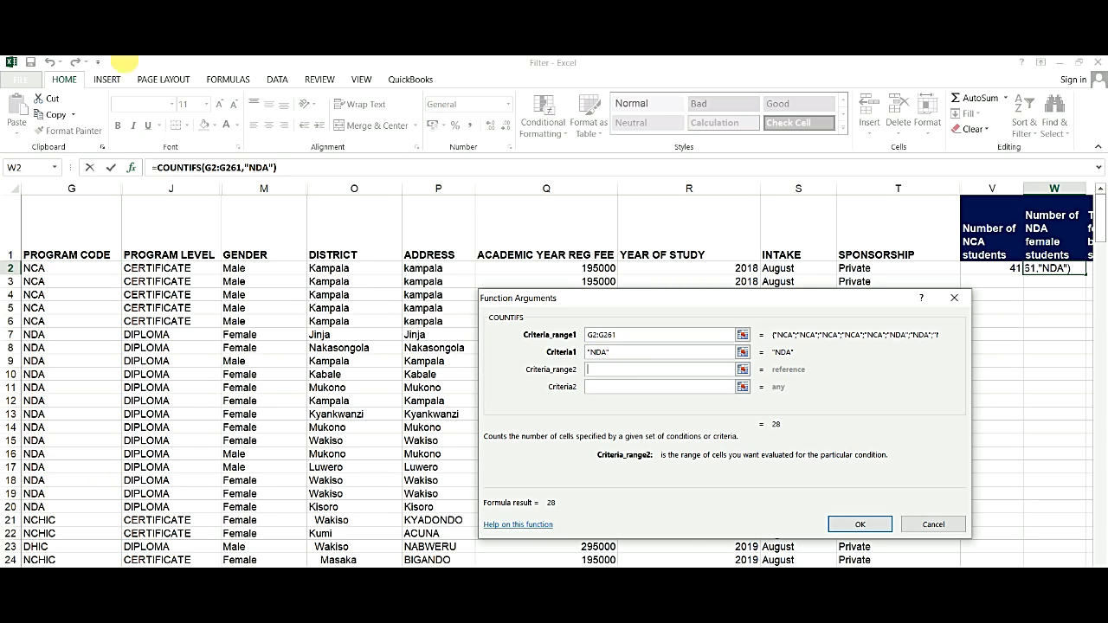
left_click(260, 274)
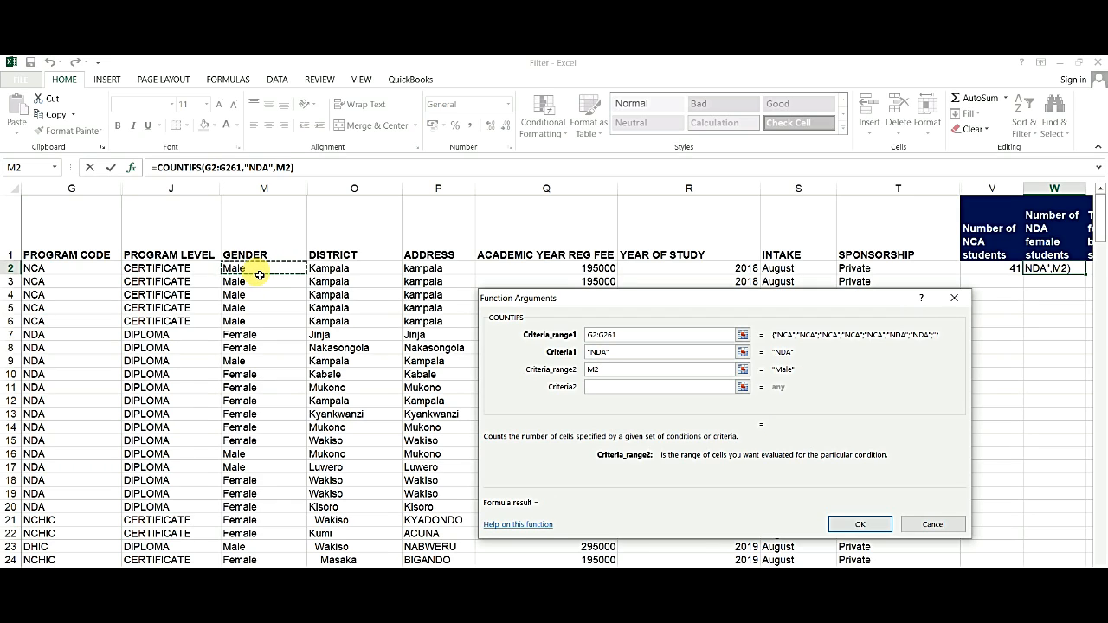
left_click_drag(260, 274, 278, 564)
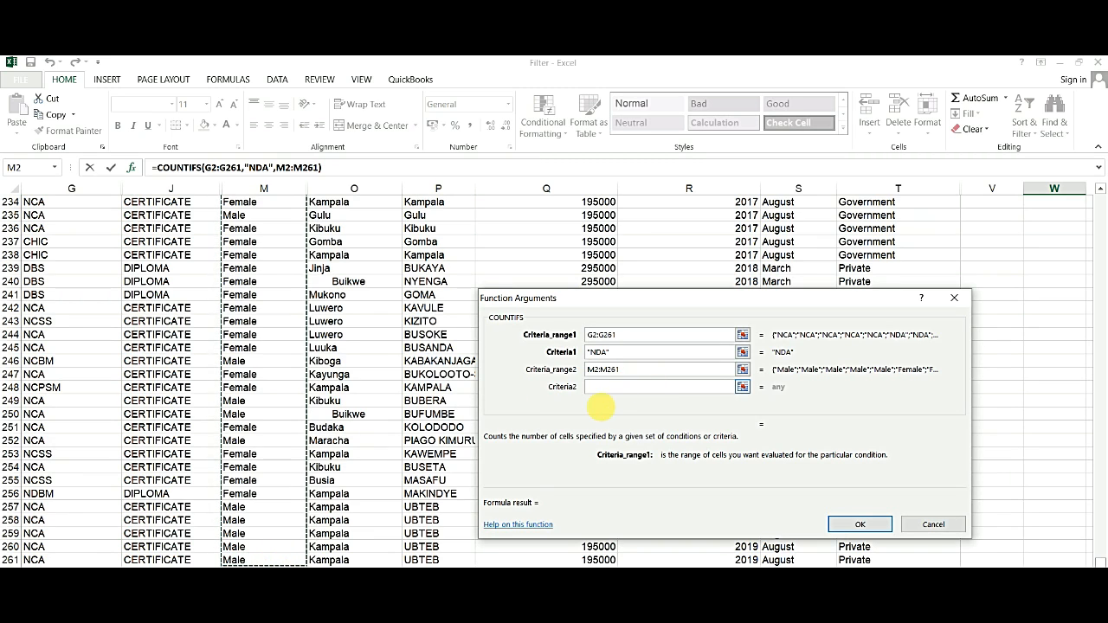
left_click(610, 390)
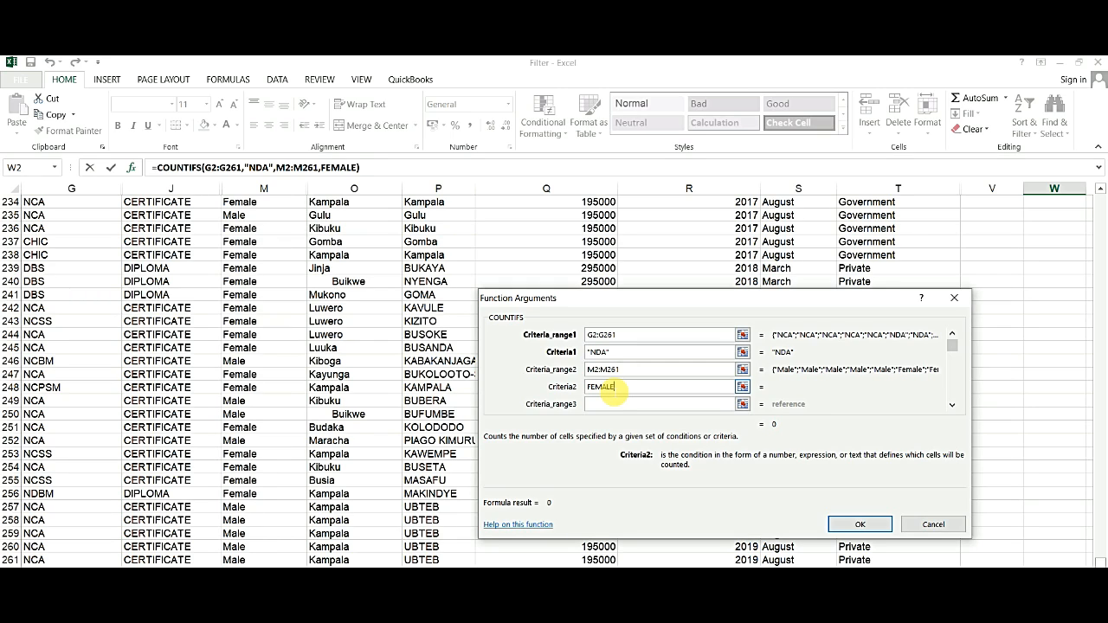
left_click(866, 525)
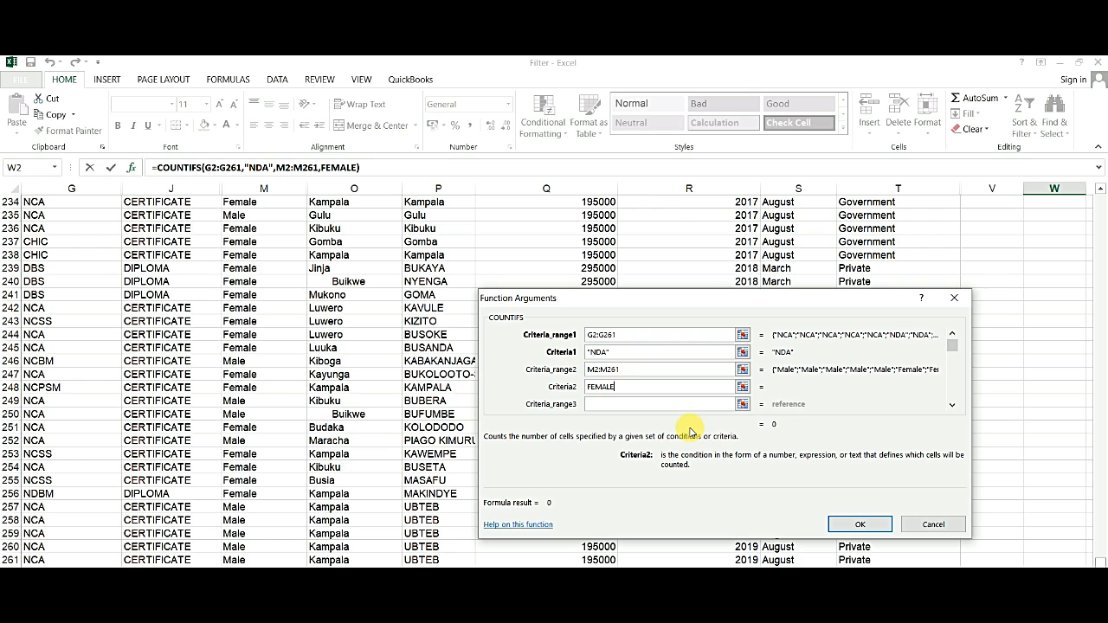
left_click(860, 525)
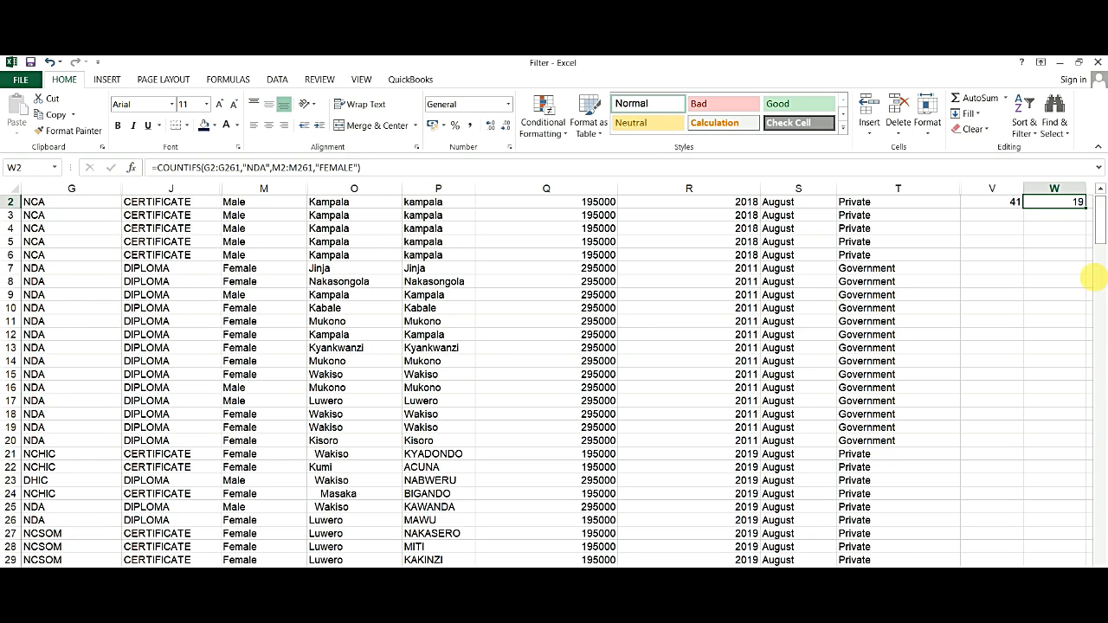
left_click(1098, 187)
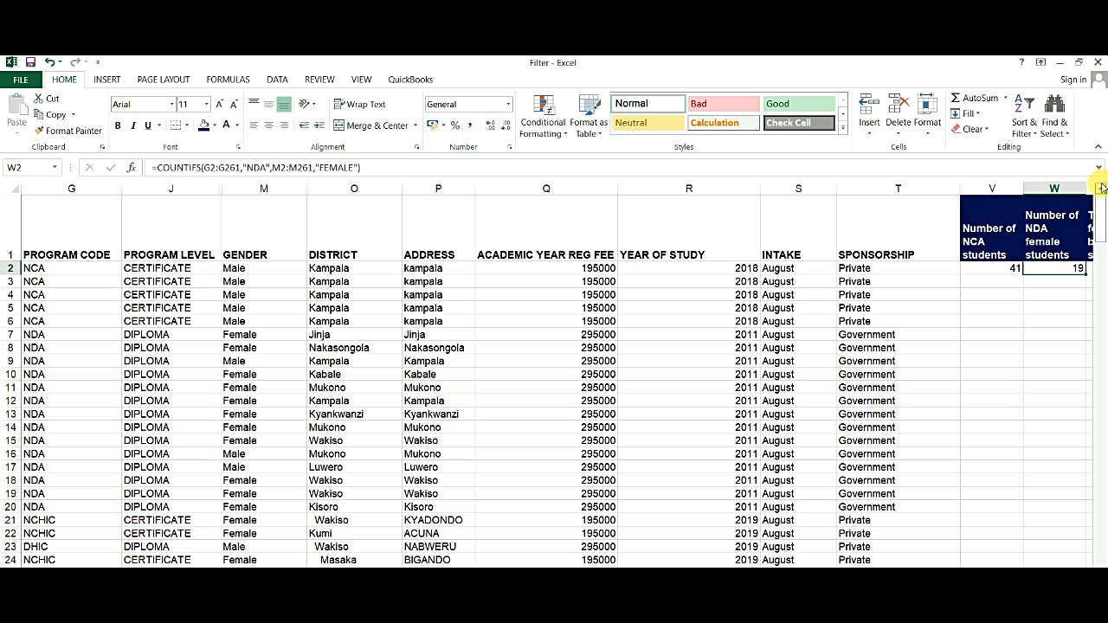